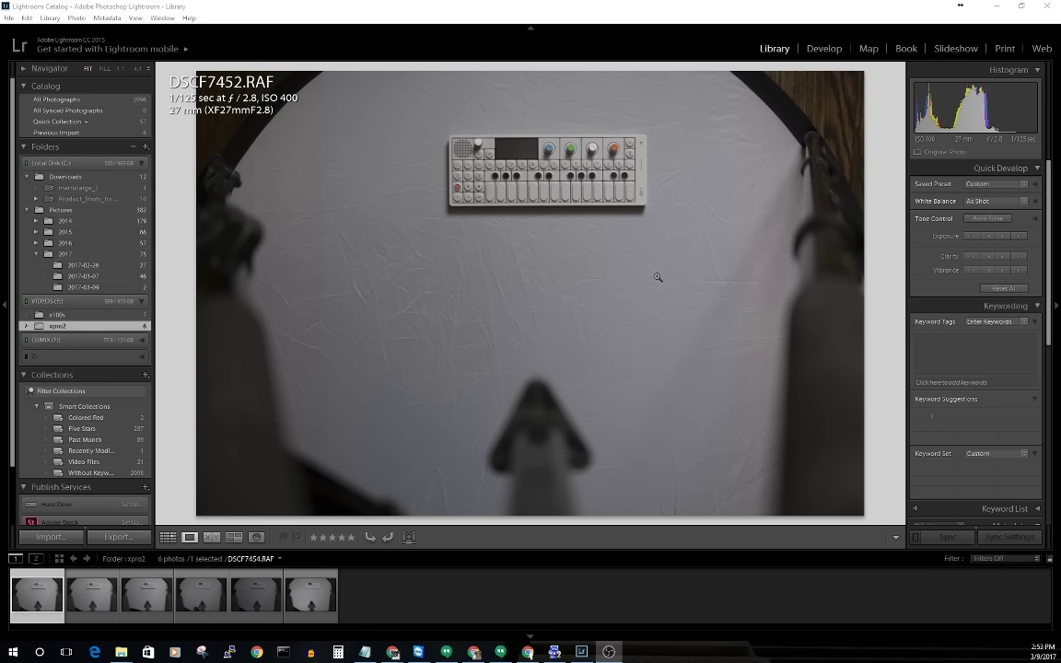
Step: View the OP-1 photo at 1:1 across its knobs, display and OP-1 label, then shift SILKYPIX right
click(525, 209)
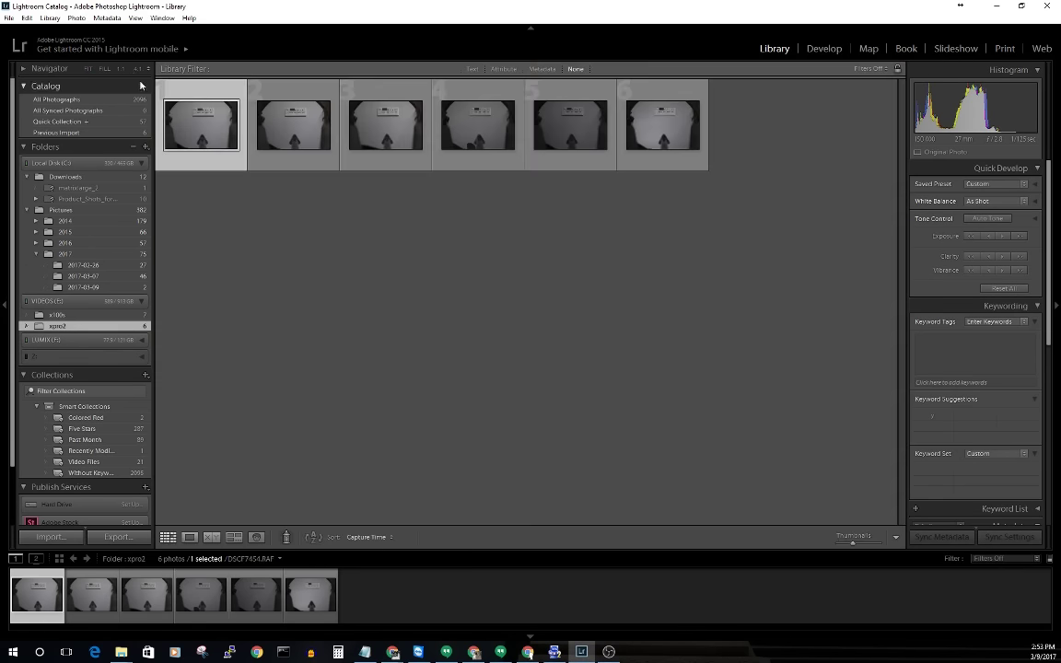
click(122, 68)
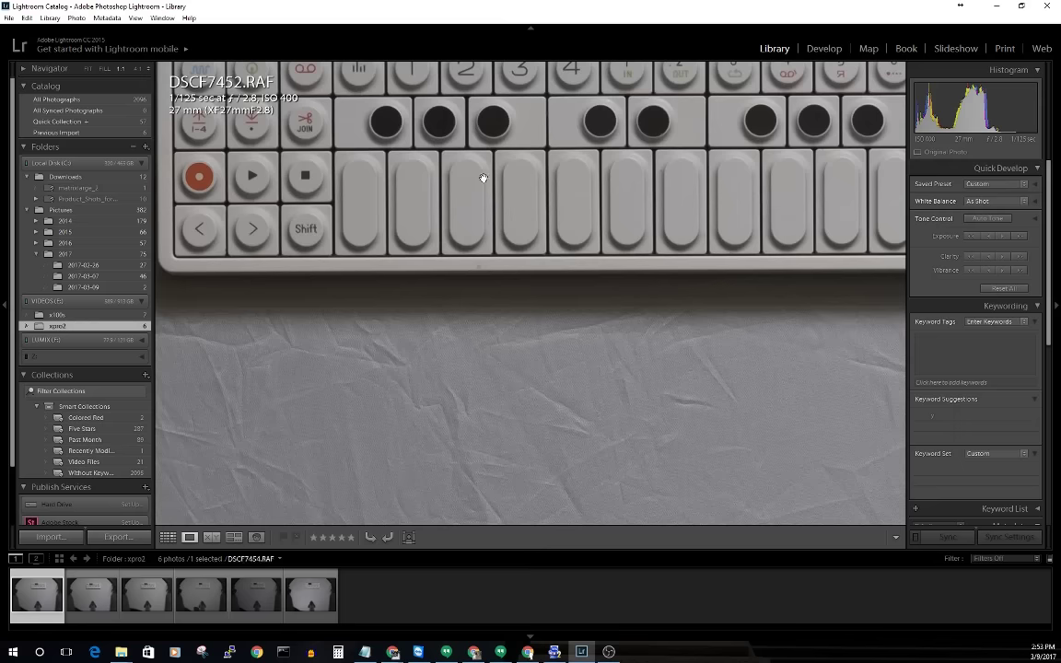
drag(483, 178, 411, 301)
drag(684, 307, 915, 292)
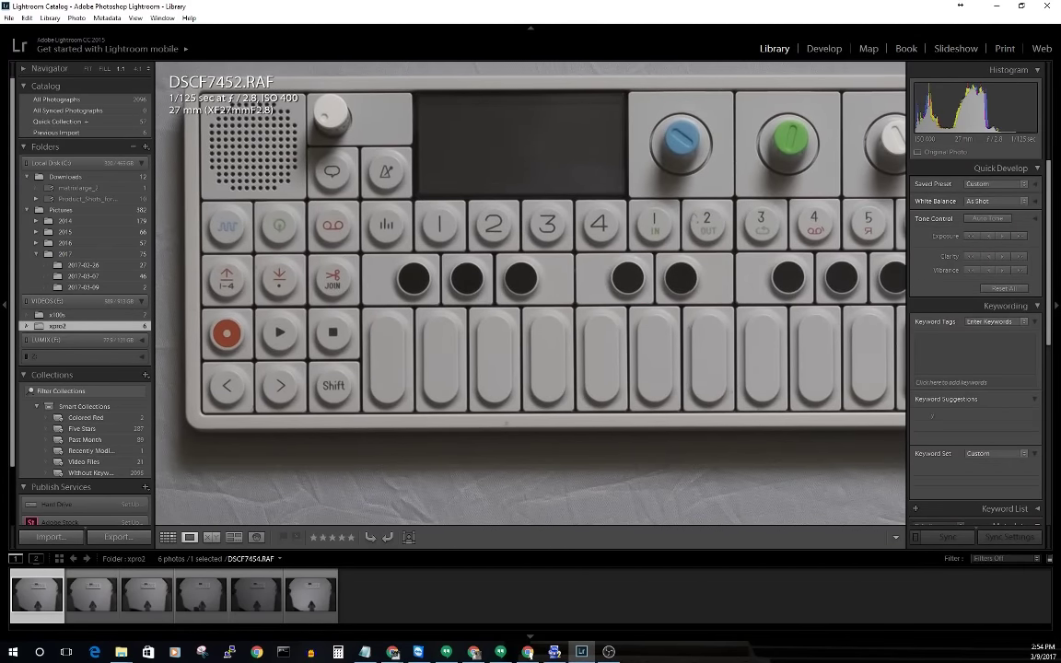
drag(538, 257, 470, 297)
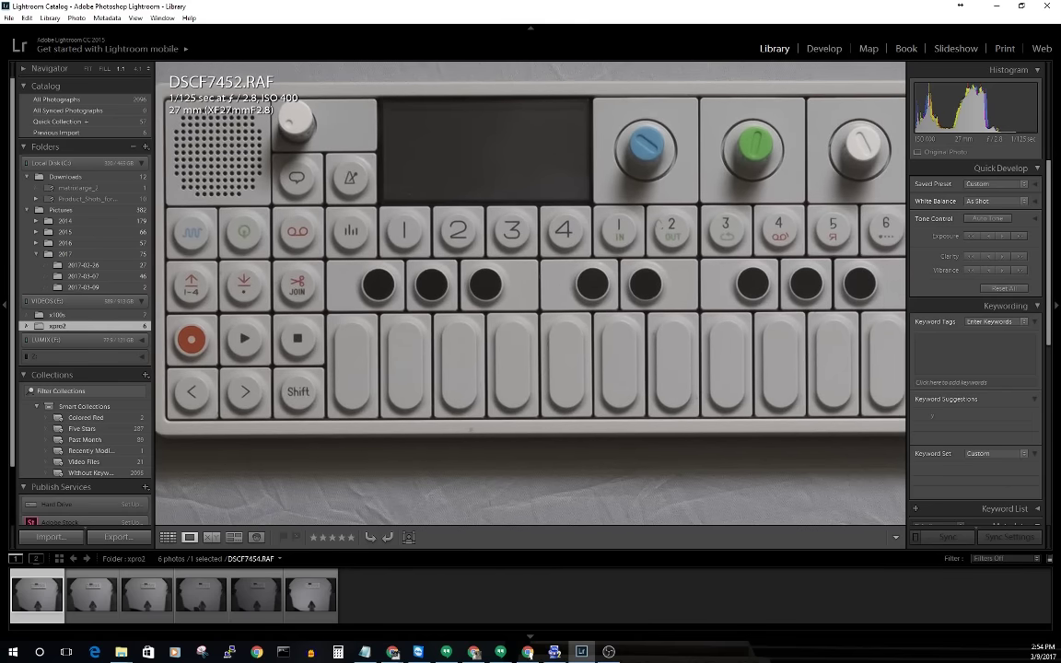
drag(253, 138, 453, 166)
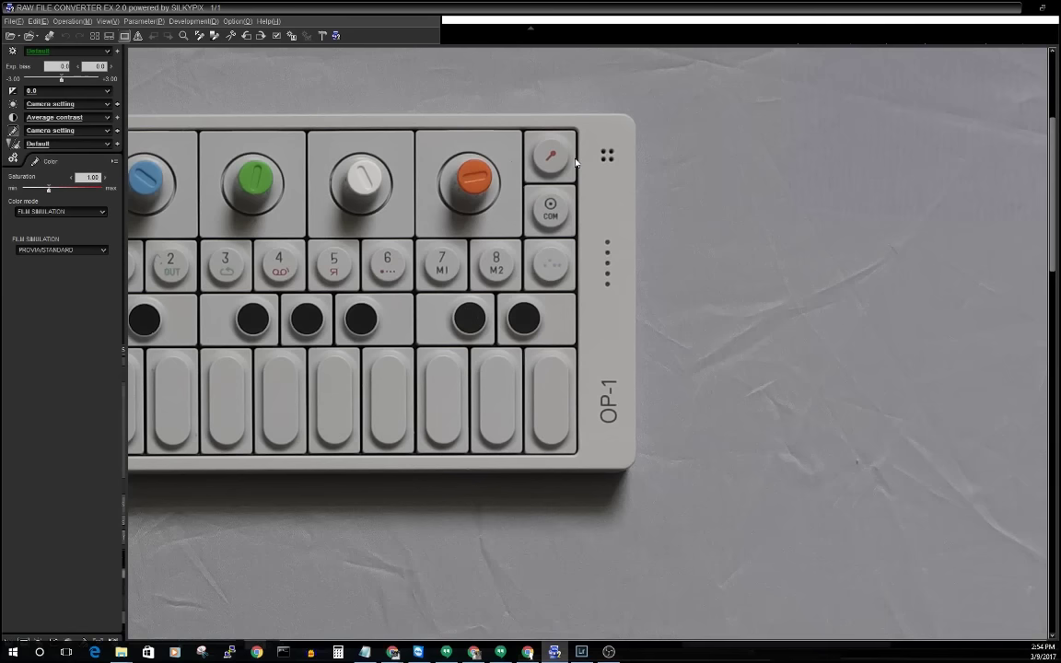
Step: Maximize SILKYPIX to inspect the synth's display and left-side keys, then restore the window
double_click(516, 158)
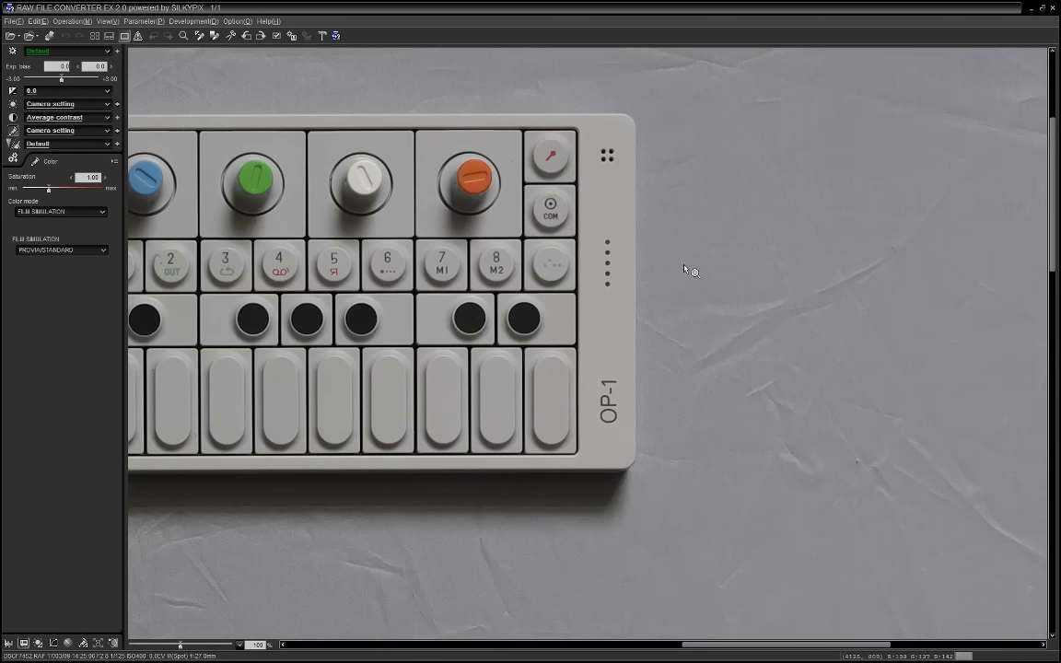
drag(394, 326, 877, 313)
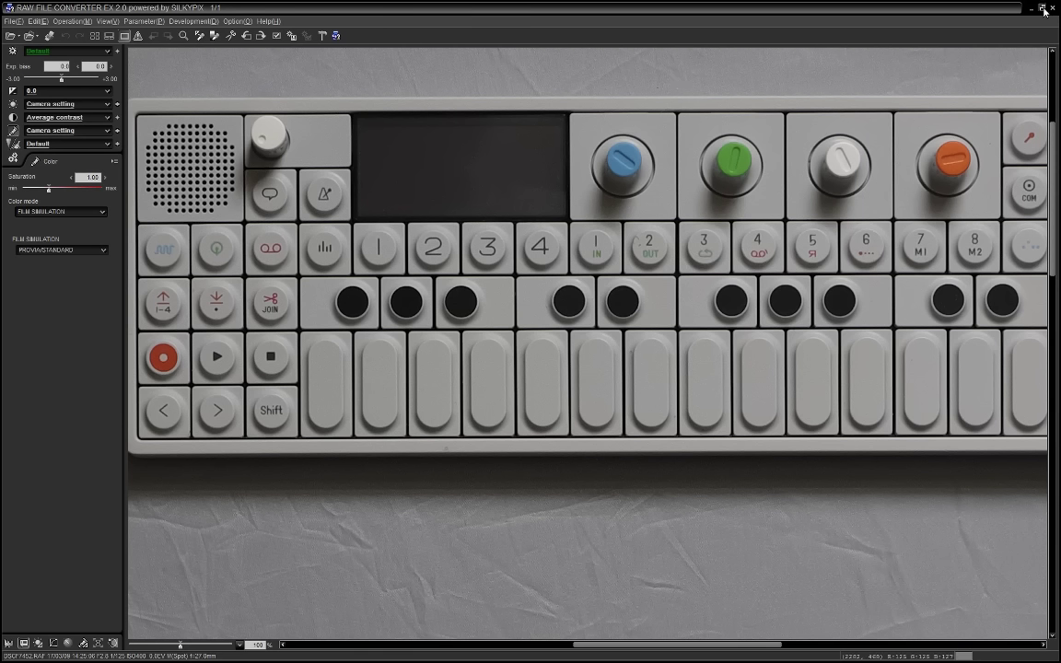
double_click(941, 9)
Step: Move SILKYPIX aside and zoom Lightroom to 4:1 on the 1 IN, 2 OUT and 3 pads
drag(406, 159, 0, 166)
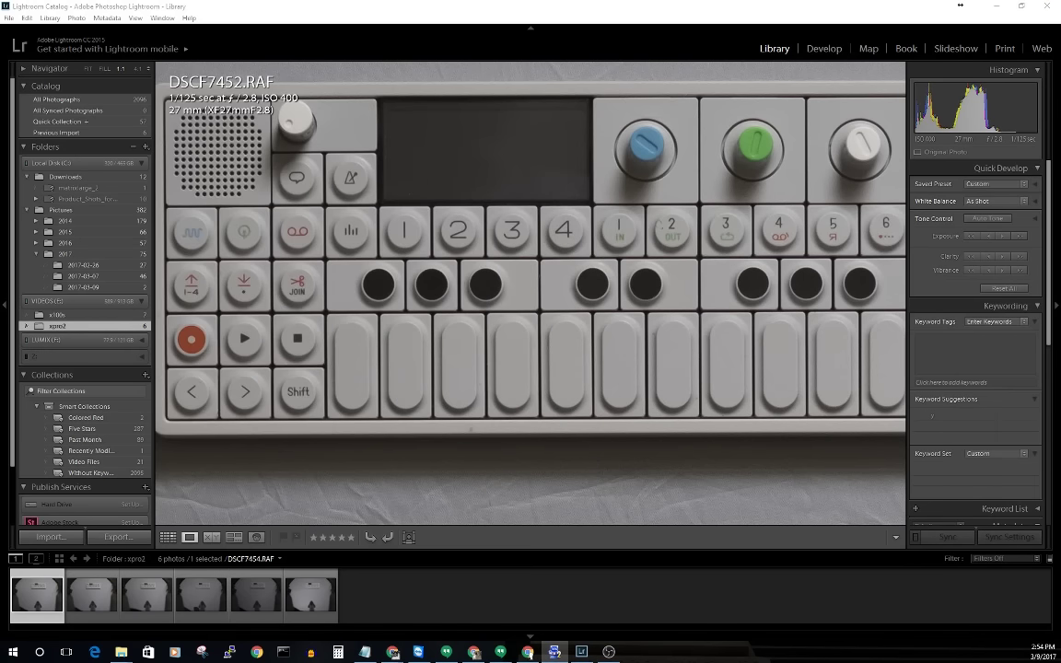
click(139, 71)
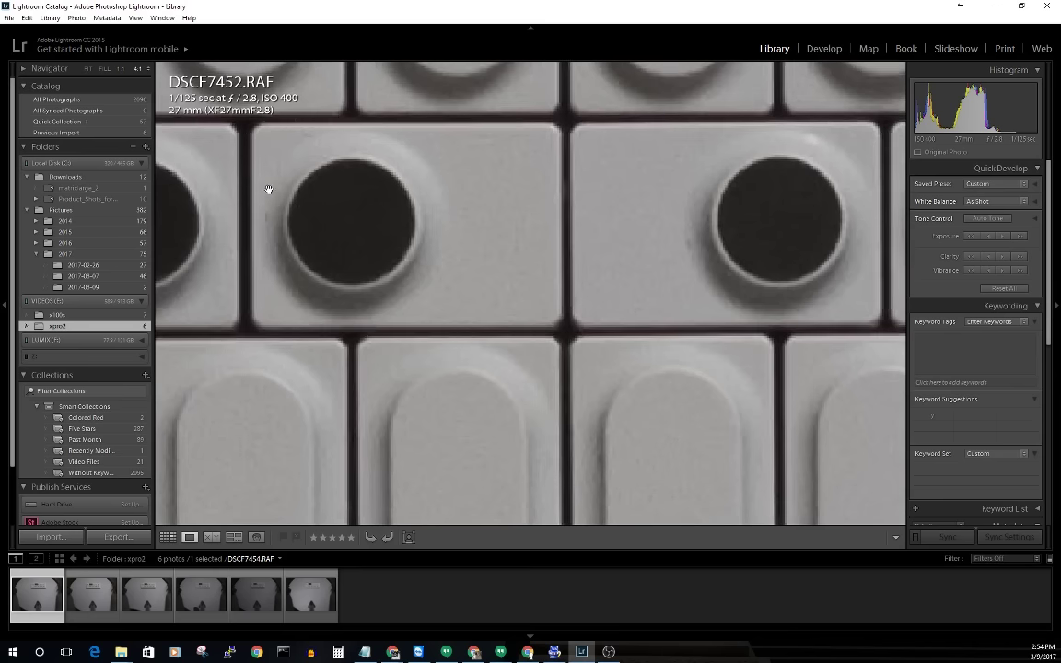
mouse_move(303, 131)
mouse_down()
mouse_move(564, 343)
mouse_move(732, 426)
mouse_move(380, 251)
mouse_move(440, 235)
mouse_move(642, 251)
mouse_move(624, 73)
mouse_up()
drag(471, 325, 460, 378)
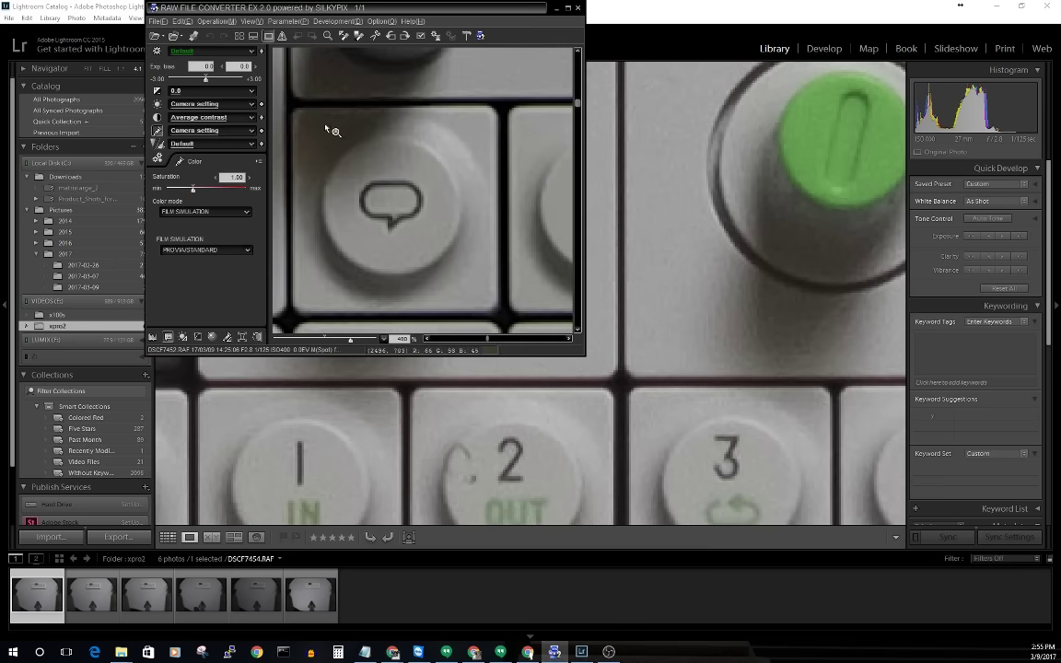
Step: Pan SILKYPIX's 400% view toward the speech-bubble pad to match Lightroom's 1/2/3 pads
drag(403, 254, 570, 237)
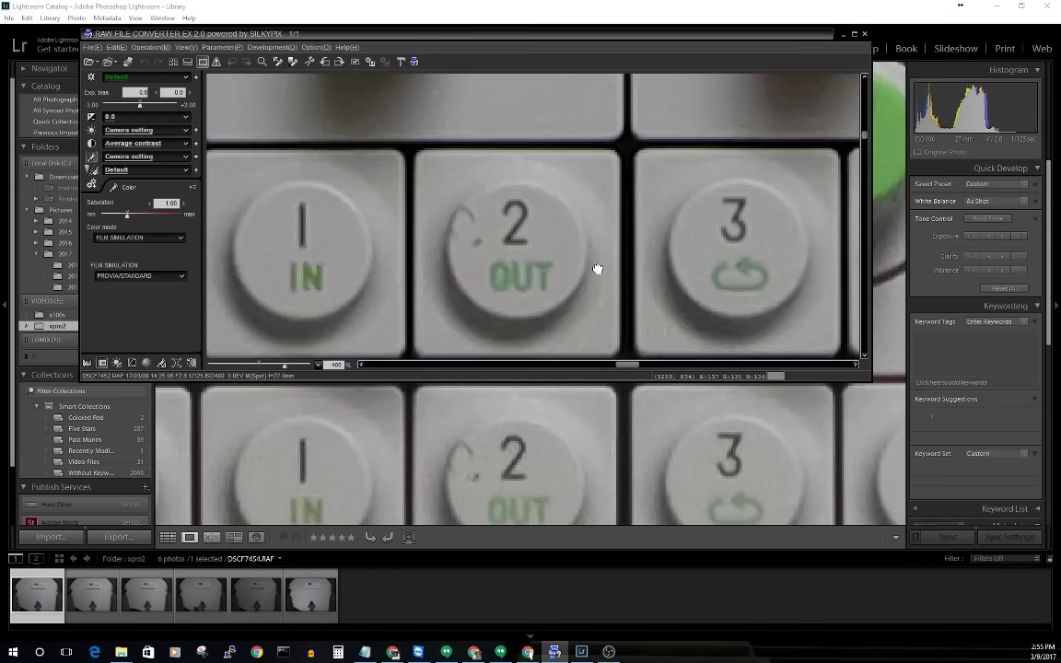
click(530, 474)
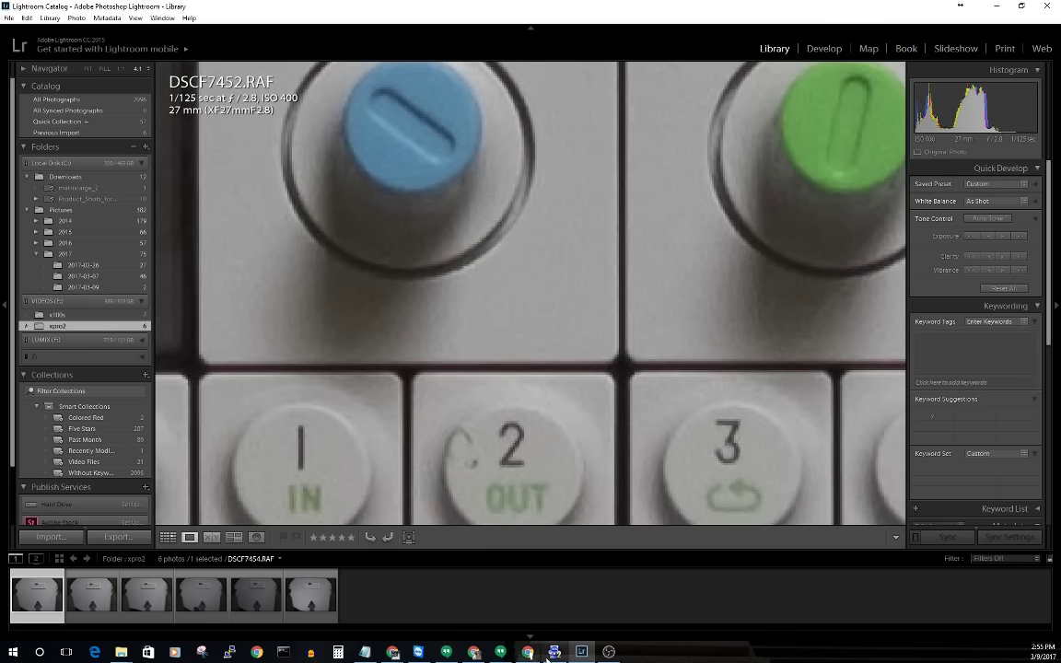
click(554, 651)
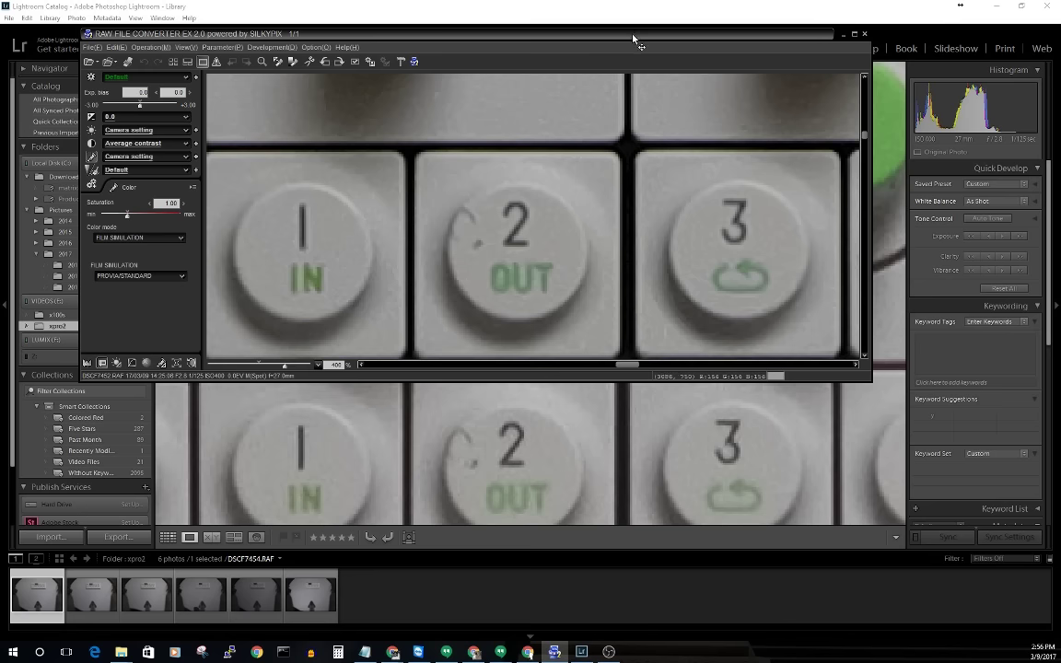
Step: Scroll Lightroom's 4:1 view to the blue and green knobs, then return SILKYPIX's matching view on top
drag(636, 41, 0, 115)
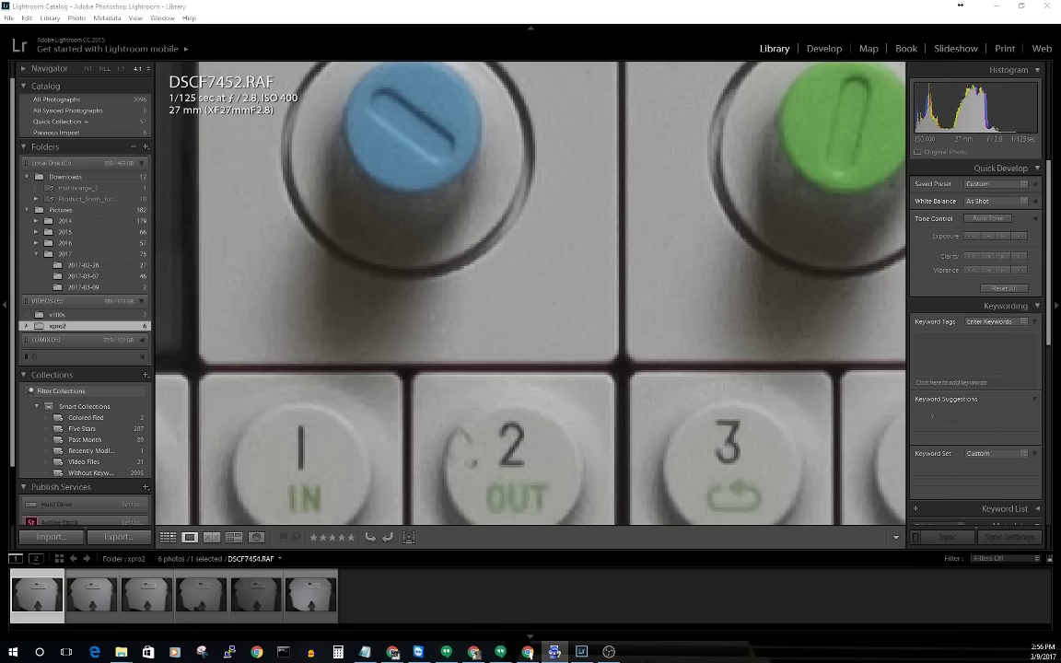
scroll(645, 277, right, 5)
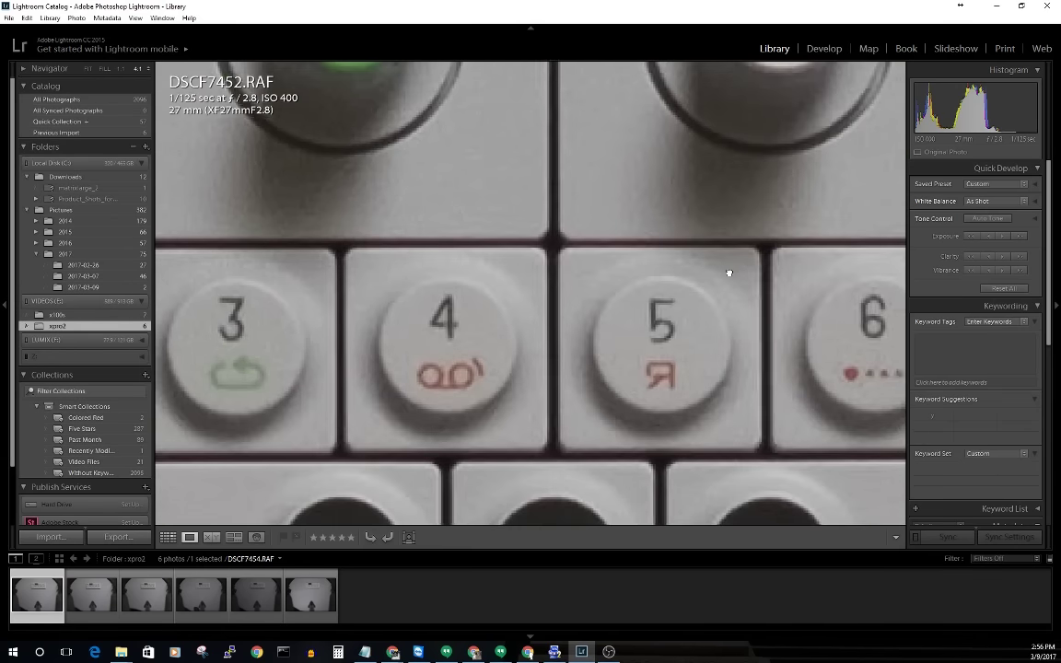
scroll(729, 272, right, 5)
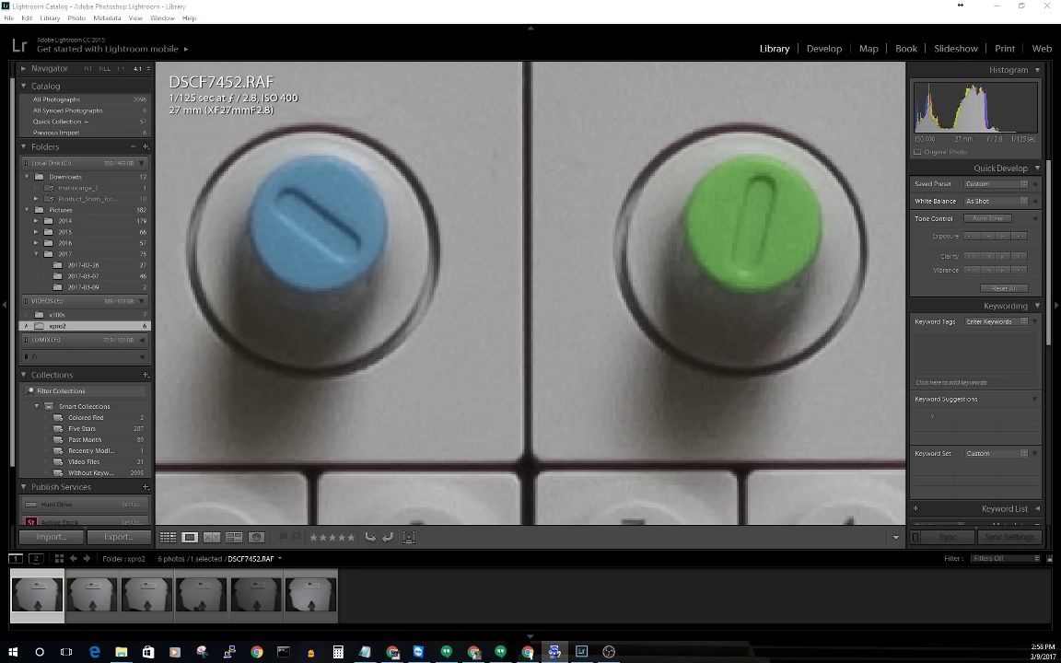
drag(0, 138, 571, 79)
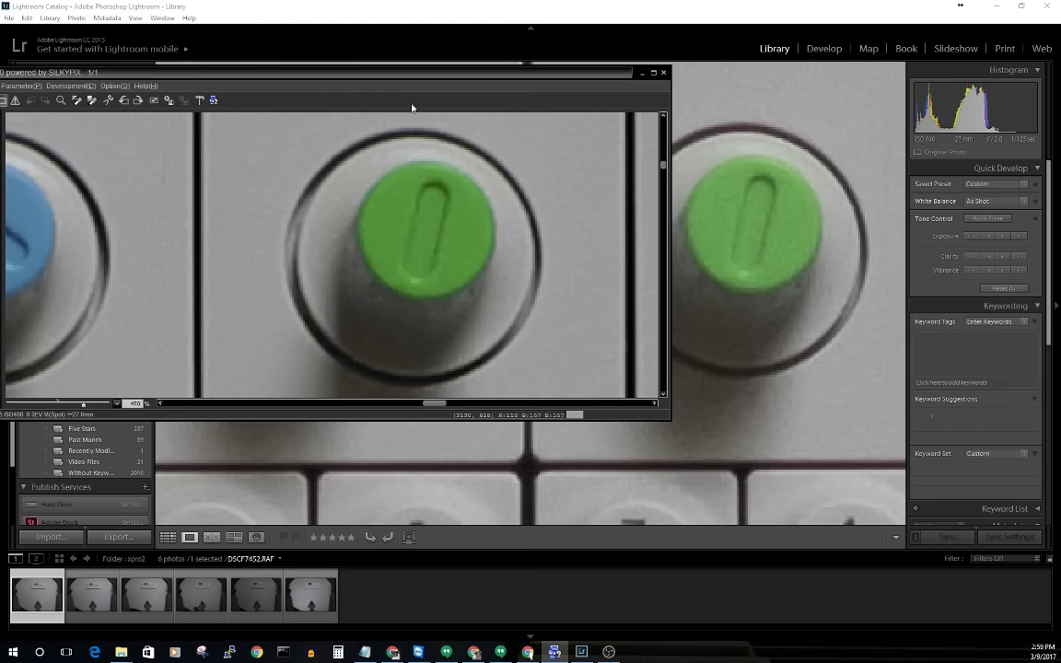
Step: Check the photo's histogram and image properties in SILKYPIX, close them, and shift the window left
drag(403, 78, 607, 100)
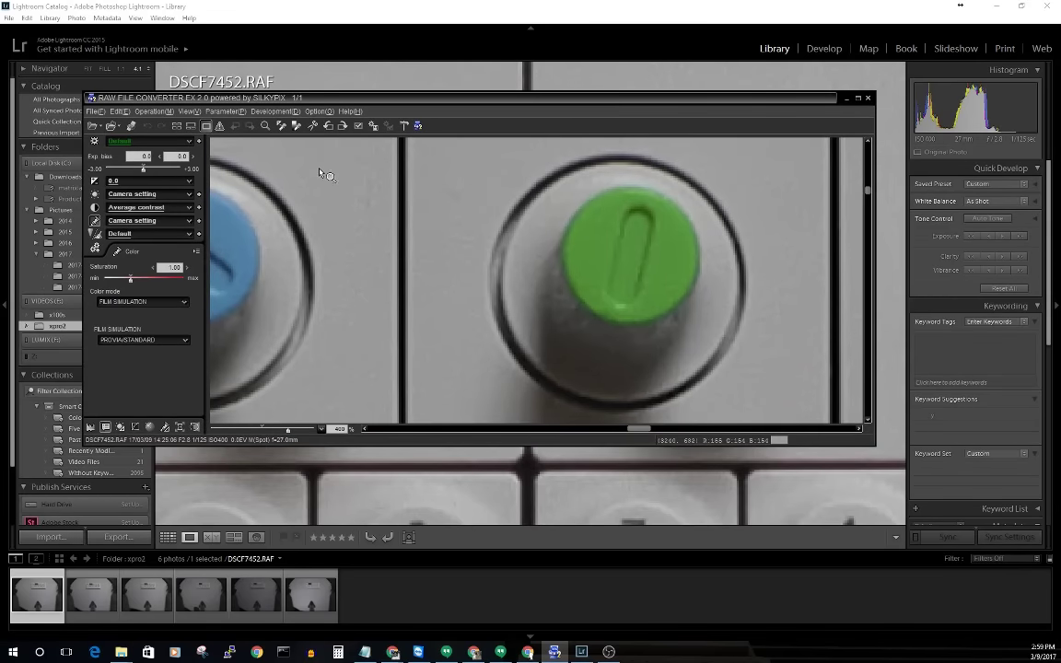
click(105, 426)
drag(94, 119, 449, 209)
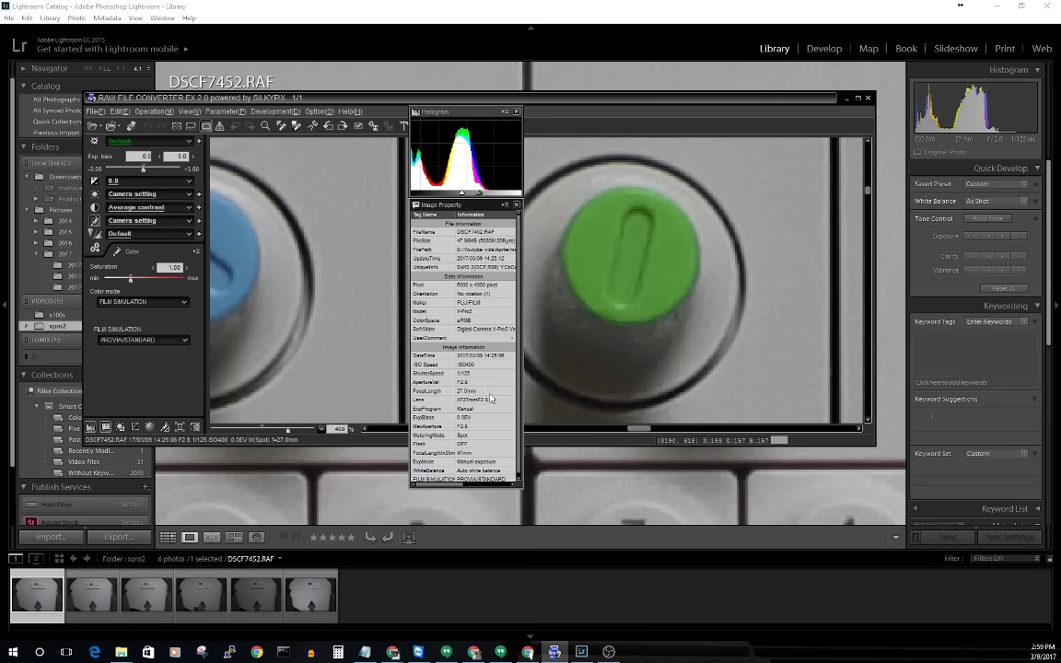
mouse_move(485, 114)
mouse_down()
mouse_move(247, 115)
mouse_move(479, 127)
mouse_up()
click(512, 122)
drag(567, 105, 330, 85)
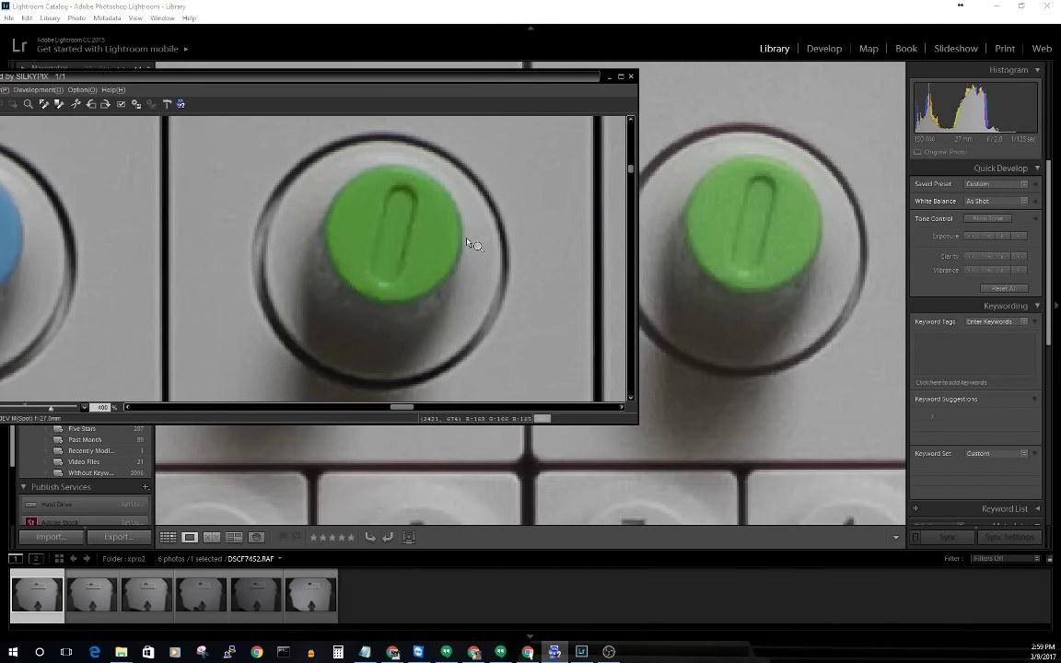
Step: Minimize SILKYPIX and pan Lightroom's 4:1 view past the green knob to the orange knob and COM button
click(631, 76)
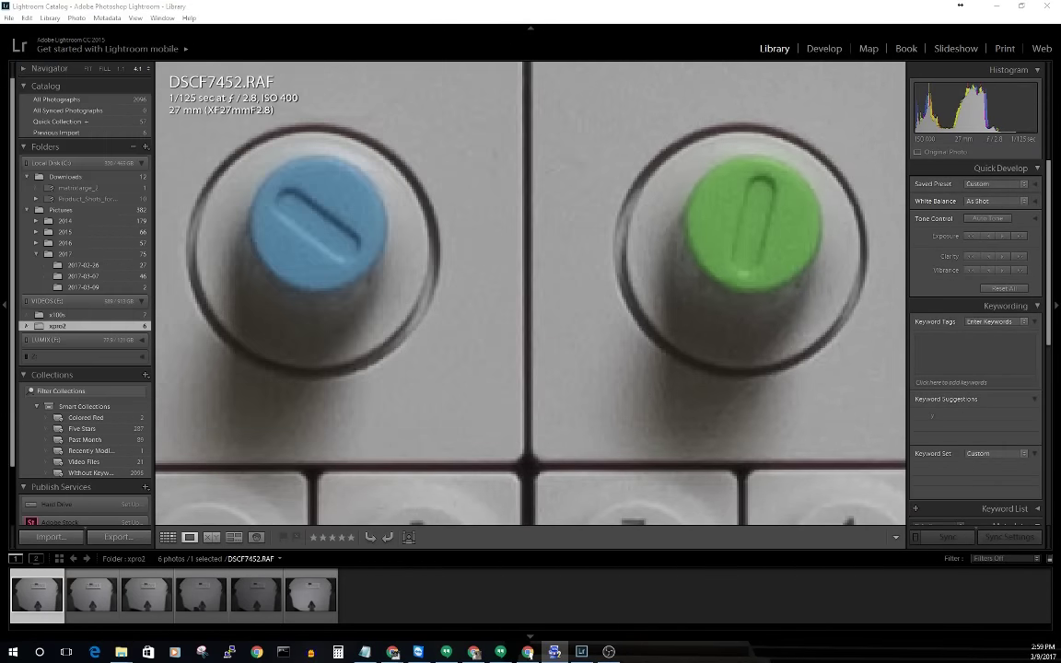
drag(731, 241, 406, 229)
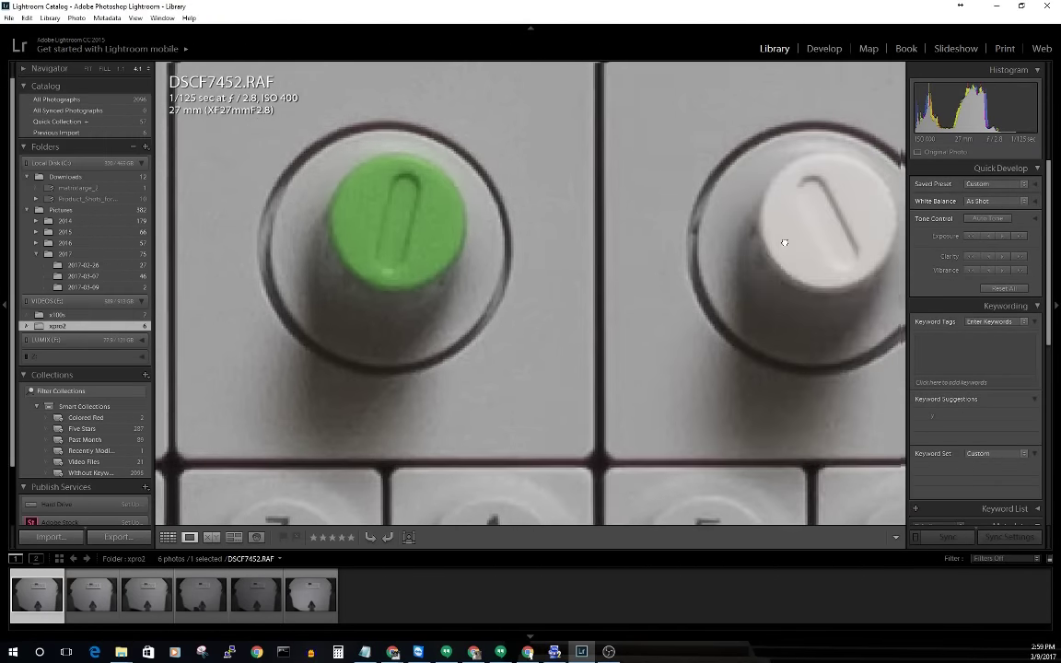
drag(784, 239, 550, 235)
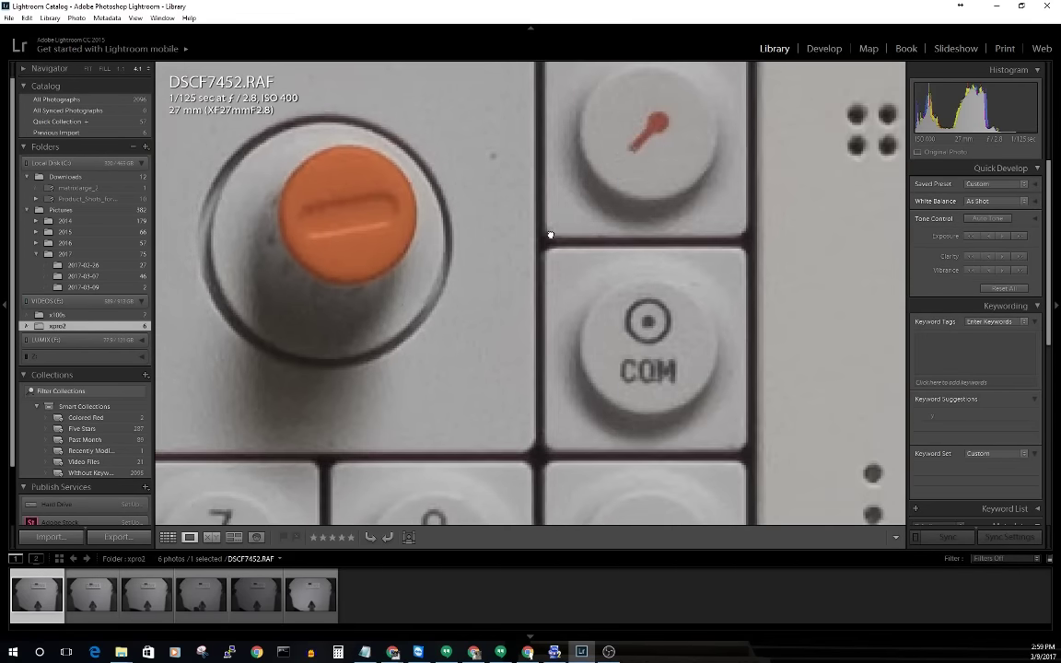
drag(675, 314, 525, 217)
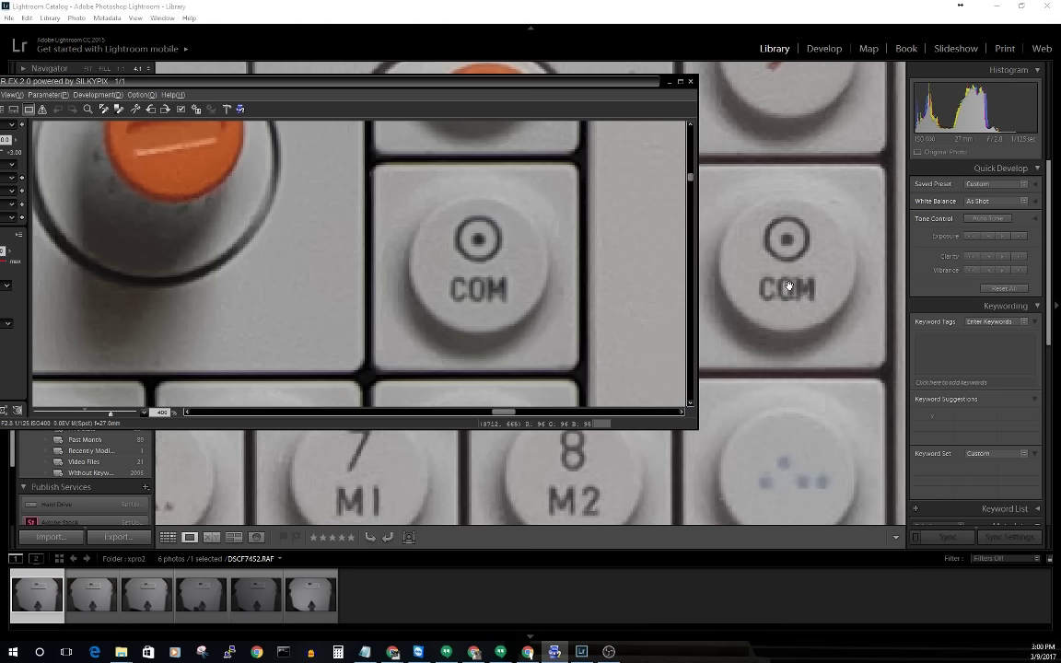
click(669, 81)
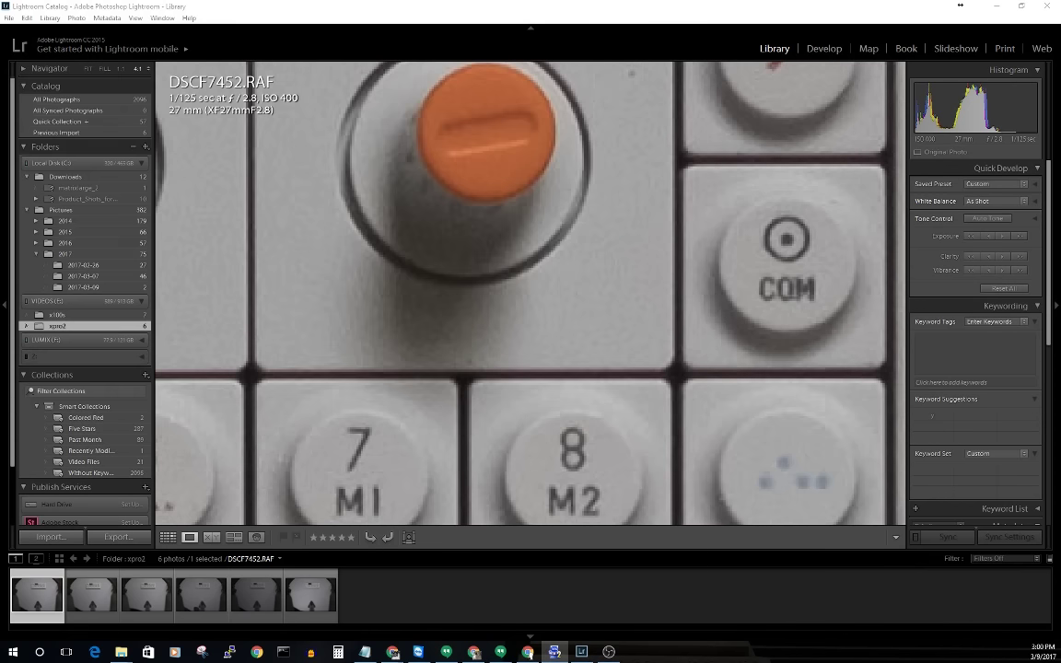
drag(631, 426, 391, 331)
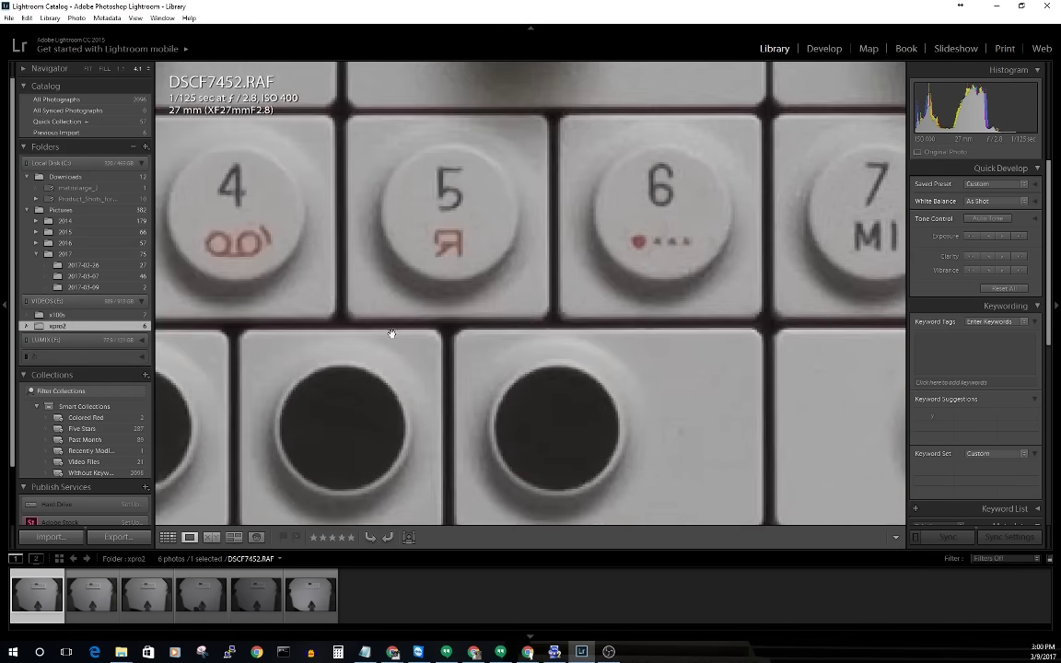
key(alt+Tab)
mouse_move(230, 230)
mouse_down()
mouse_move(402, 246)
mouse_move(188, 240)
mouse_move(580, 279)
mouse_move(587, 294)
mouse_up()
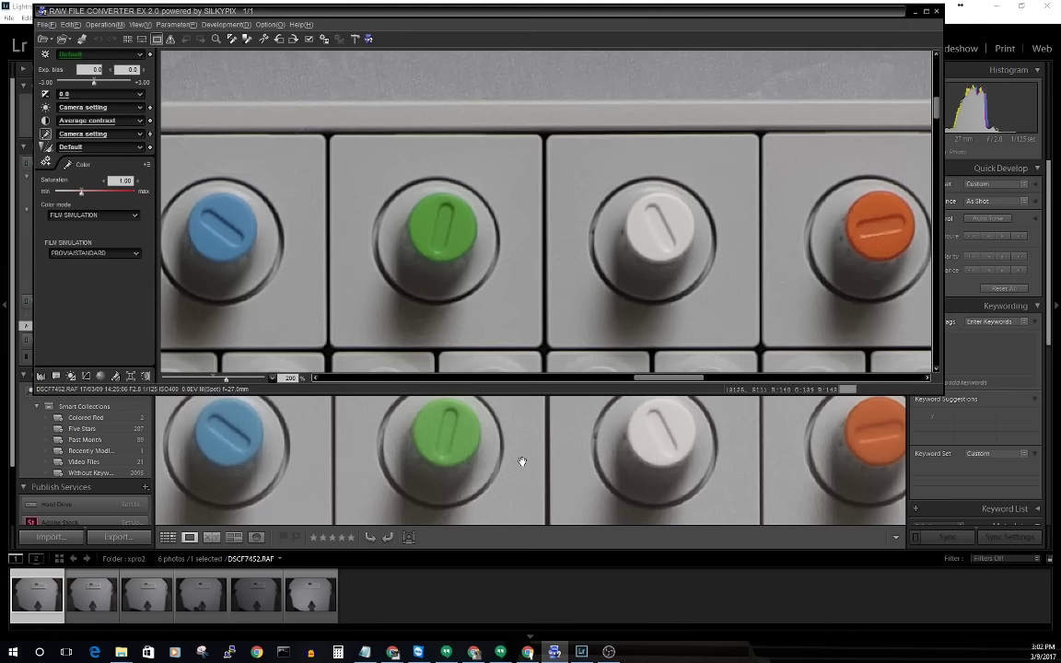
click(522, 461)
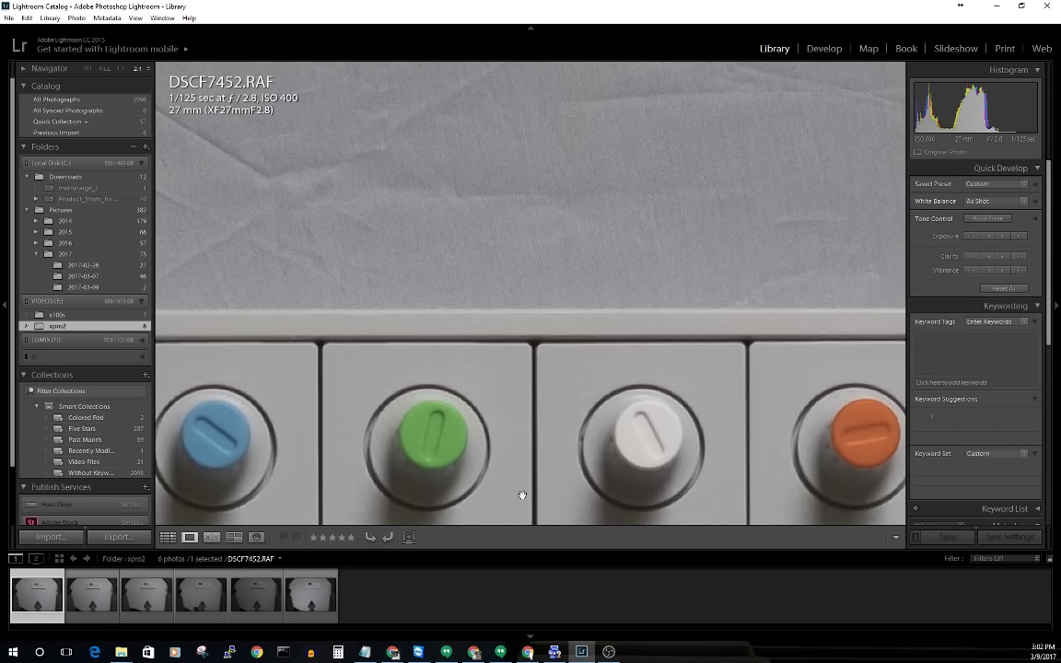
key(alt+Tab)
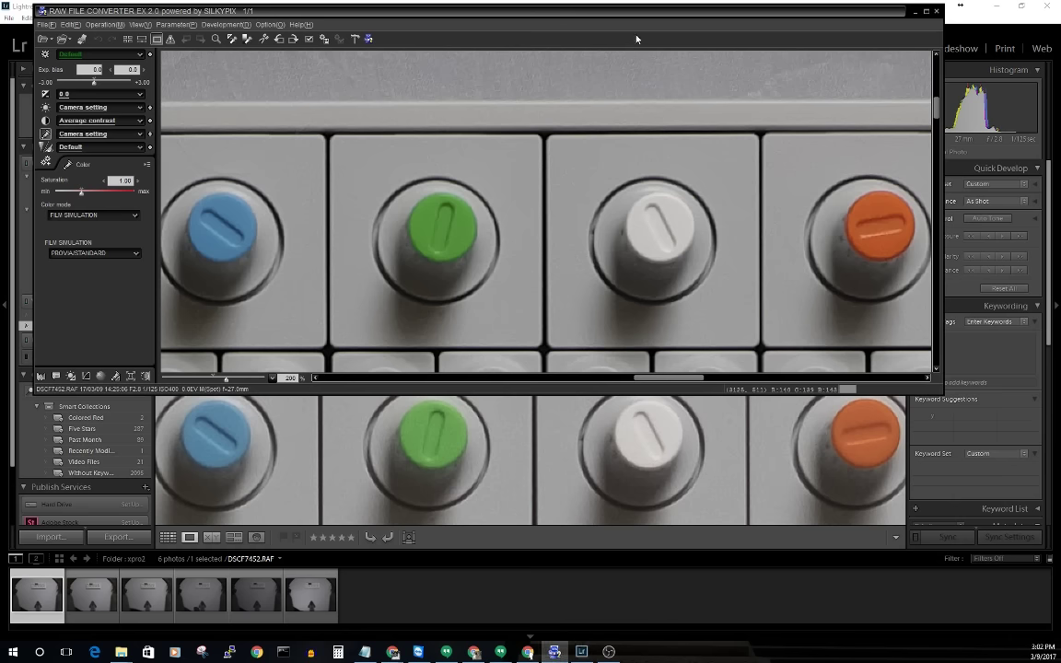
drag(634, 16, 616, 20)
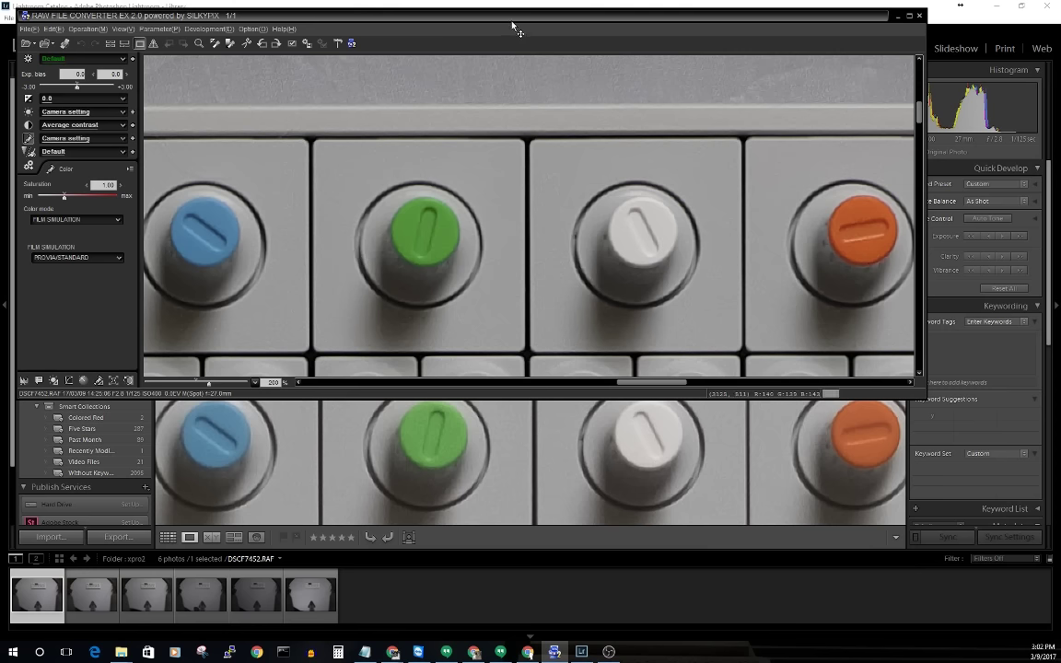
Step: Open DSCF7452.RAF in Lightroom's 1:1 Loupe view using G then Z
drag(457, 15, 195, 49)
key(alt+Tab)
key(g)
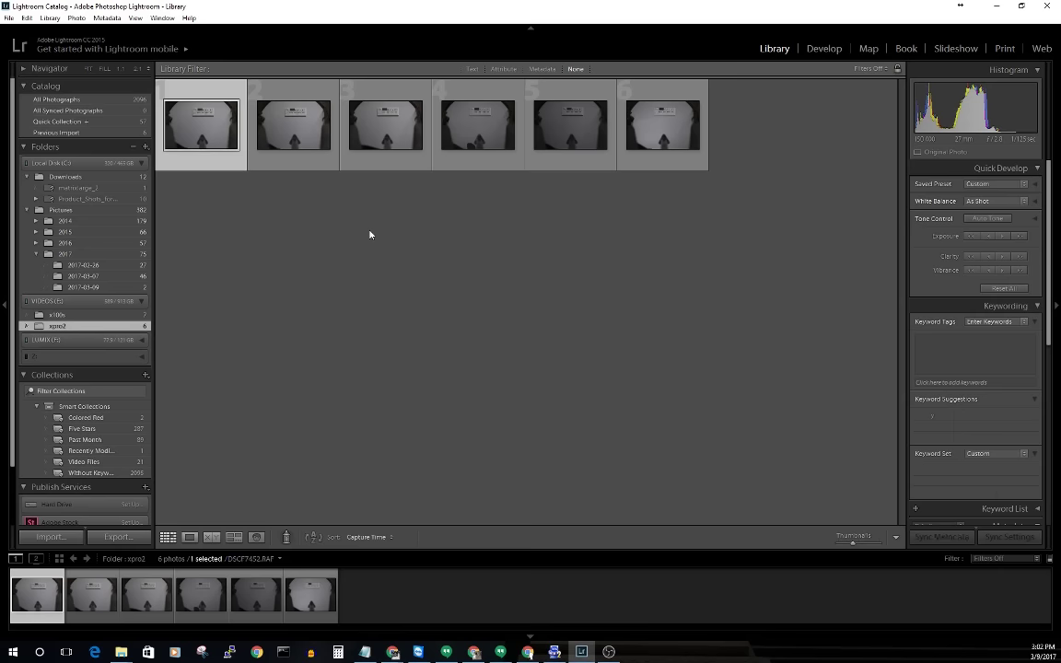
key(z)
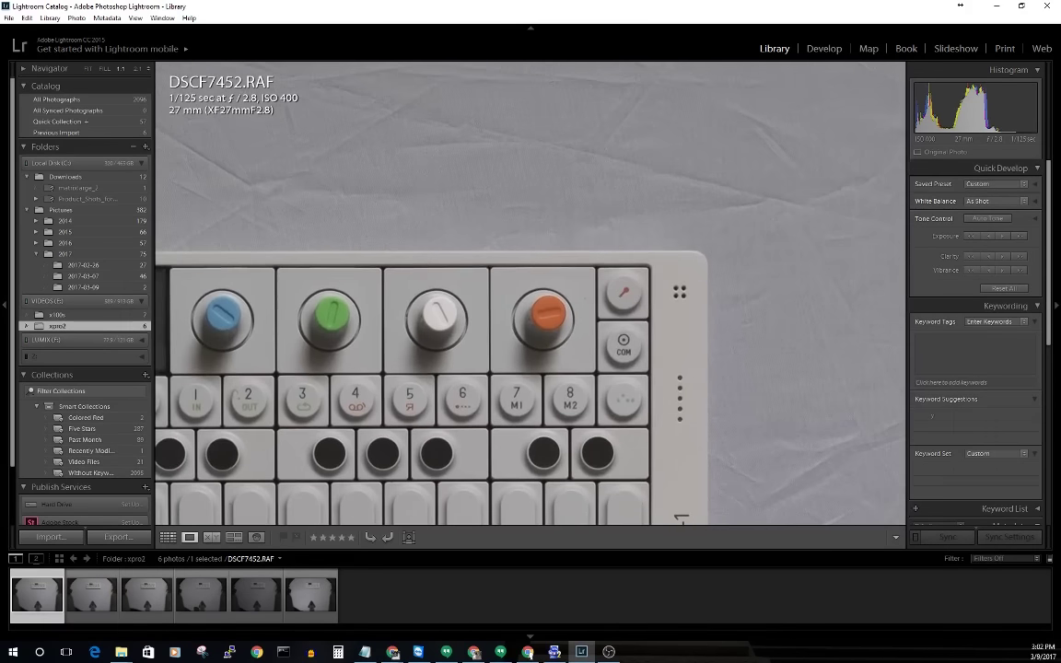
key(alt+Tab)
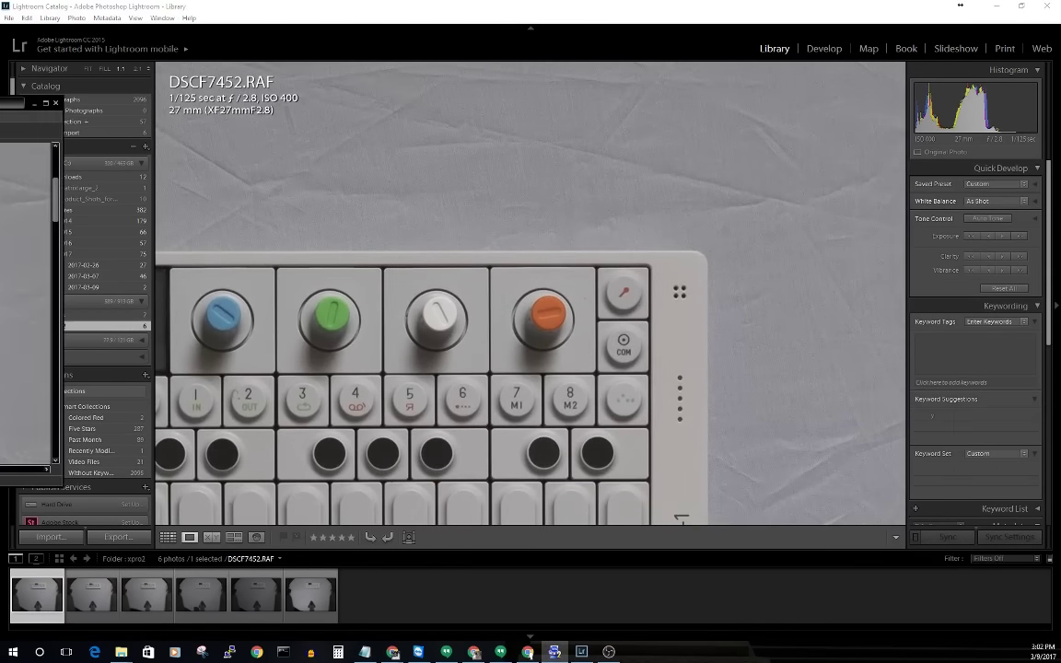
Step: Position SILKYPIX over Lightroom to frame the four knobs, COM pad and buttons 3 to 8 M2
drag(386, 78, 477, 105)
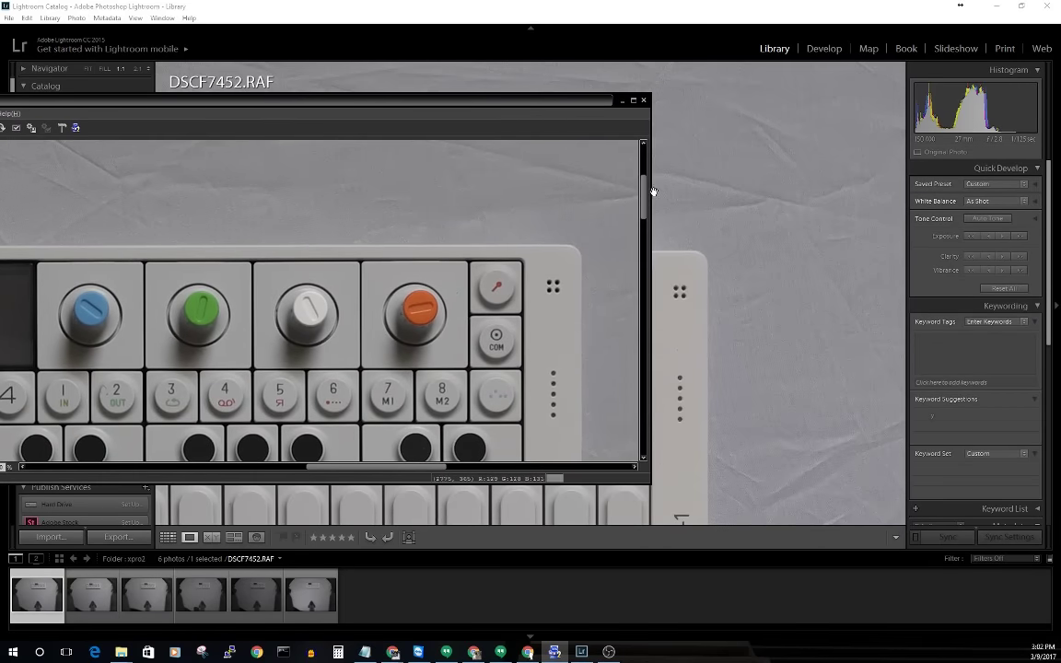
mouse_move(643, 194)
mouse_down()
mouse_move(643, 232)
mouse_move(643, 201)
mouse_up()
drag(560, 104, 561, 153)
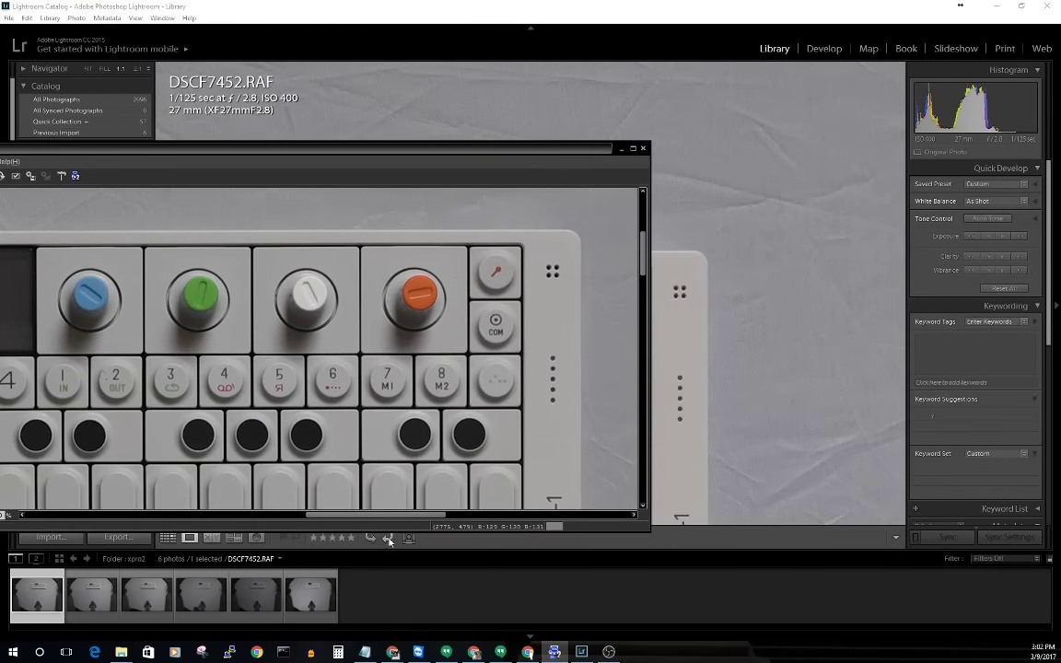
mouse_move(394, 517)
mouse_down()
mouse_move(429, 517)
mouse_move(363, 517)
mouse_move(382, 521)
mouse_up()
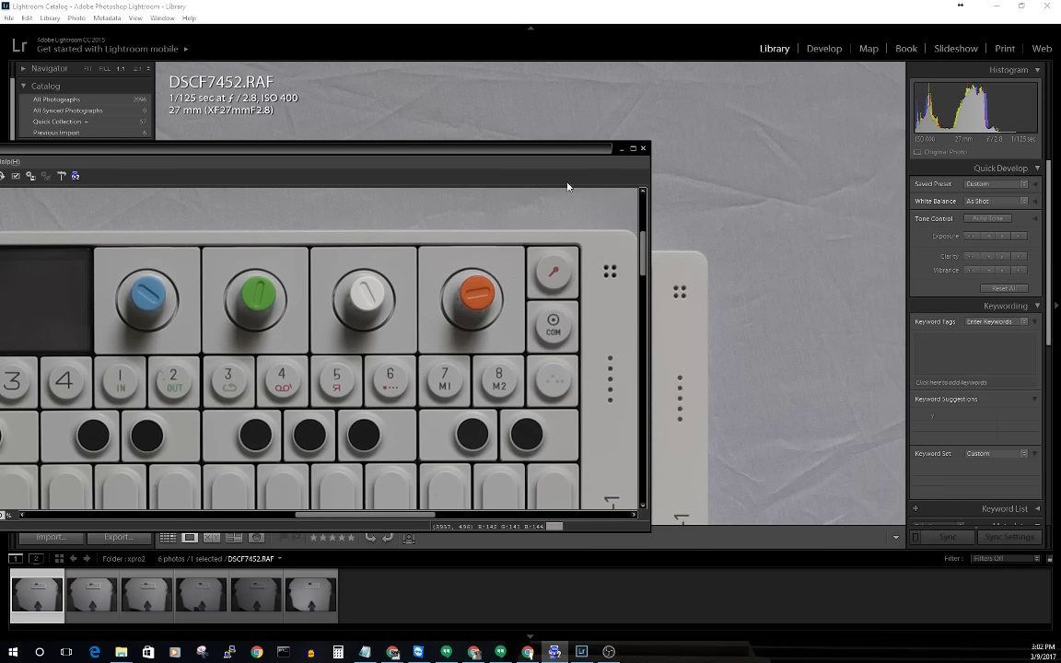
Step: Raise SILKYPIX and pan its preview so the blue, green, white and orange knobs match Lightroom's view
drag(395, 147, 398, 81)
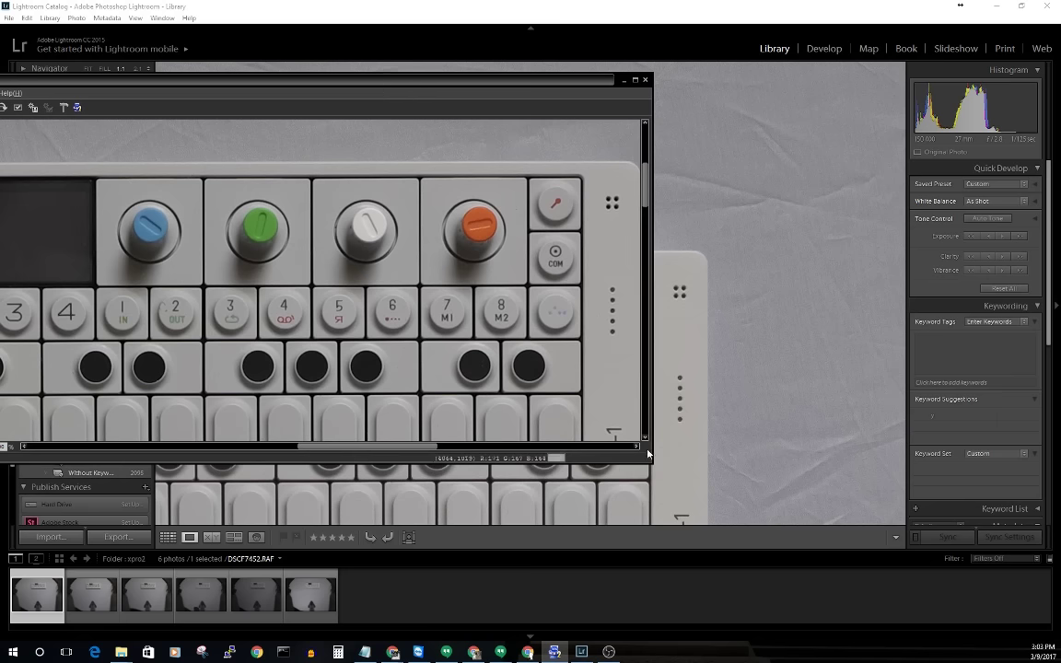
scroll(421, 326, down, 1)
drag(421, 325, 415, 248)
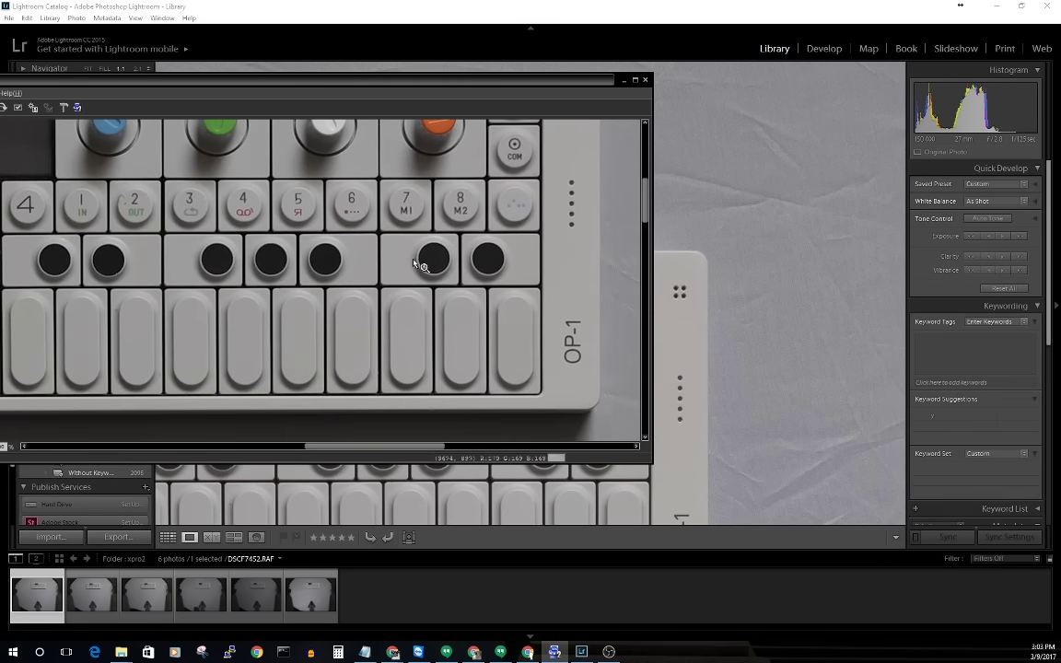
click(766, 396)
key(alt+Tab)
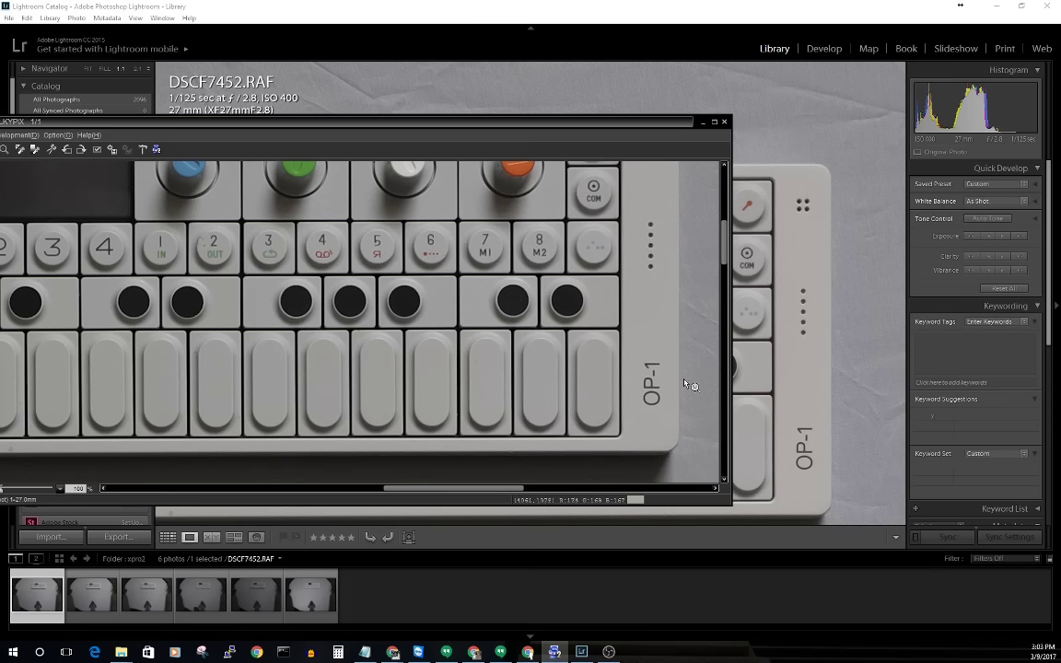
drag(659, 348, 684, 368)
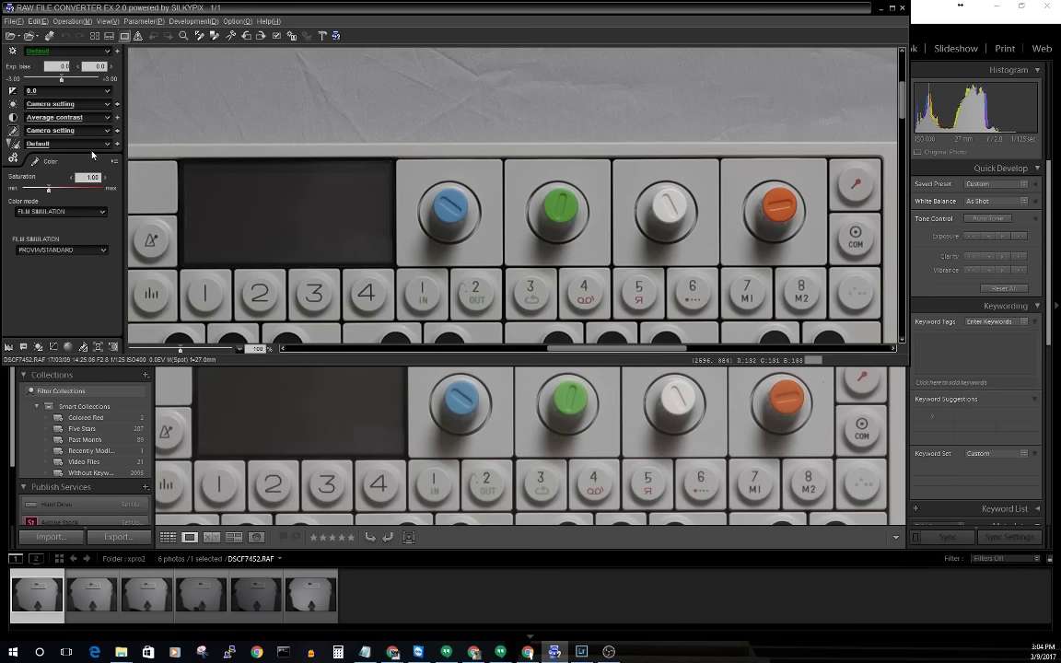
Step: Maximize SILKYPIX and change the colour mode from FILM SIMULATION to Standard color
click(103, 213)
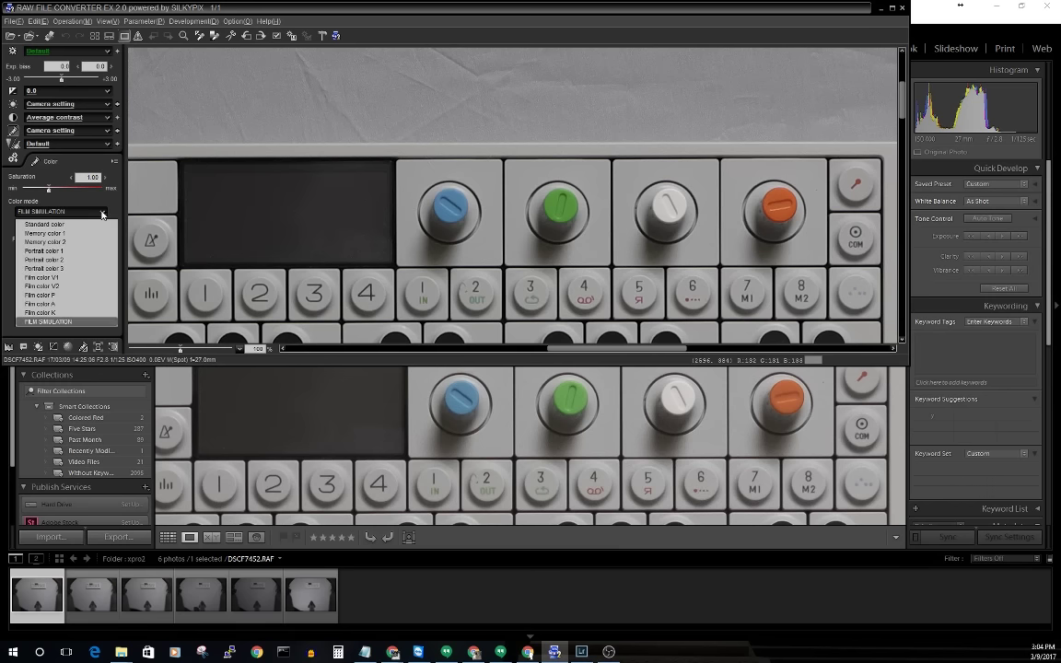
click(167, 134)
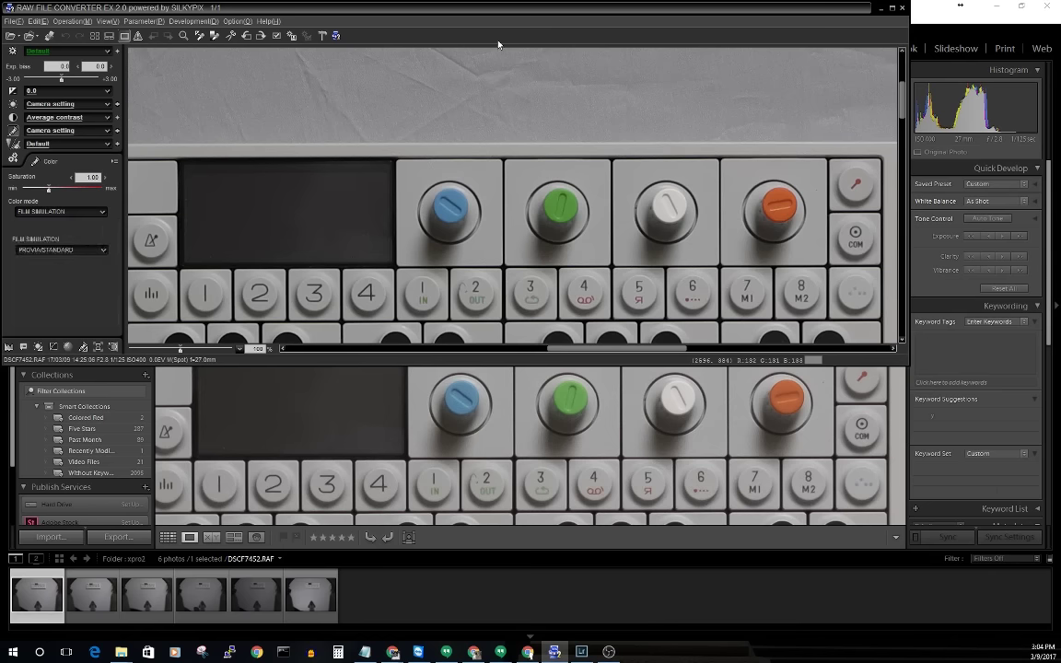
click(892, 11)
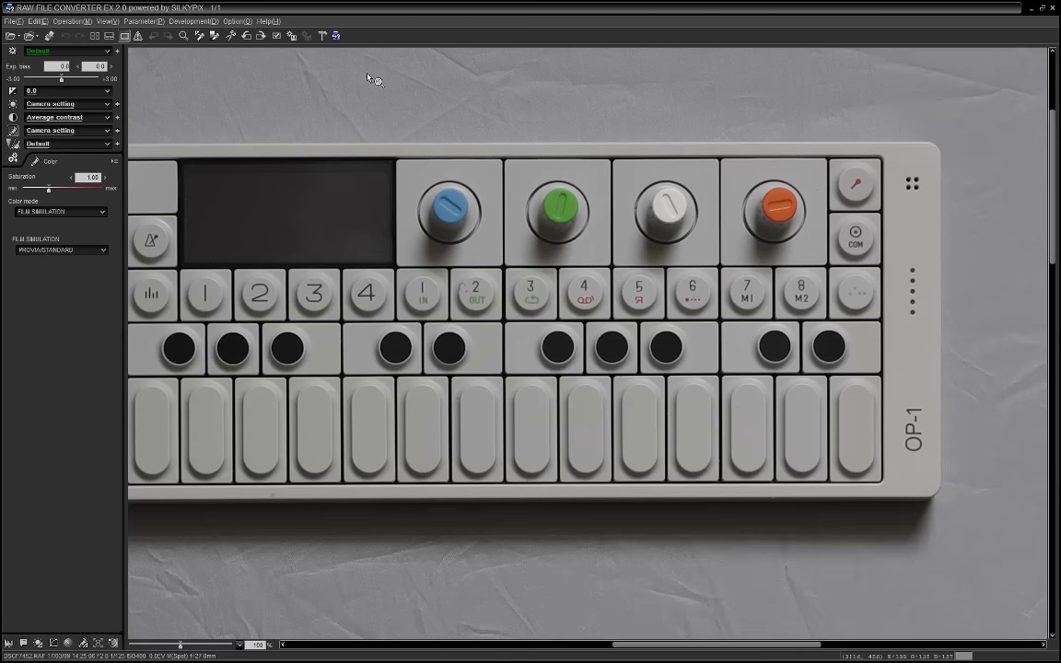
drag(322, 125, 566, 161)
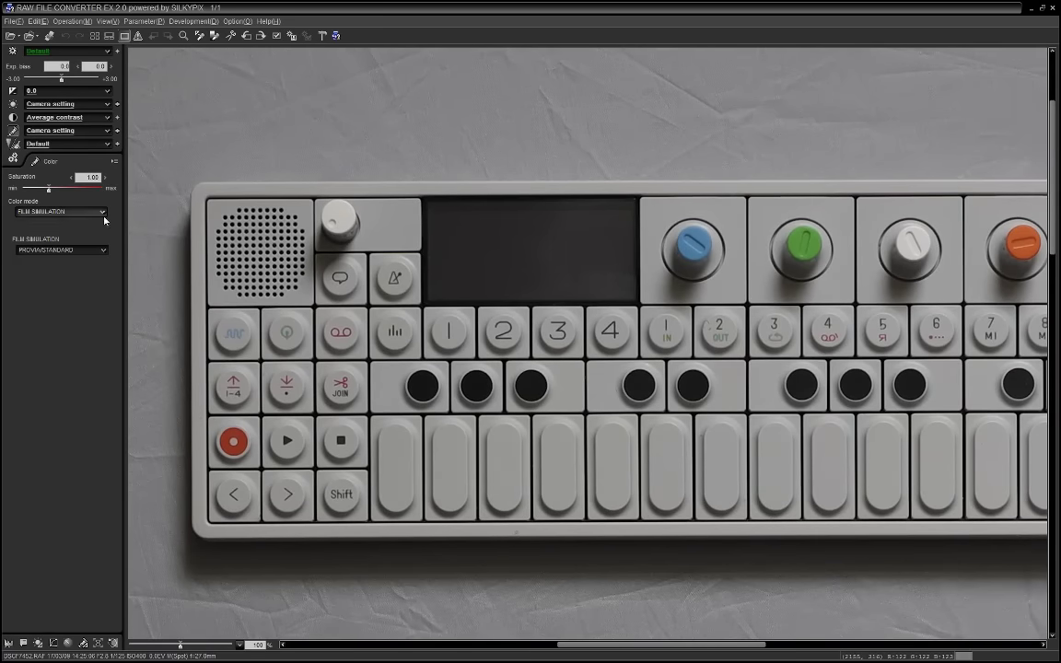
click(102, 211)
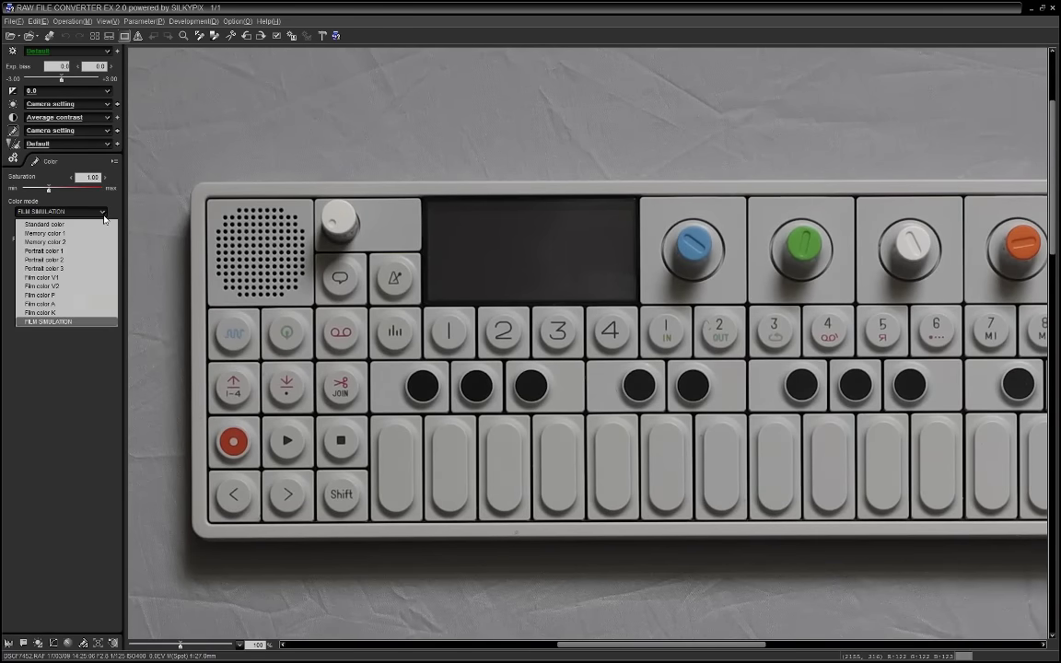
click(74, 322)
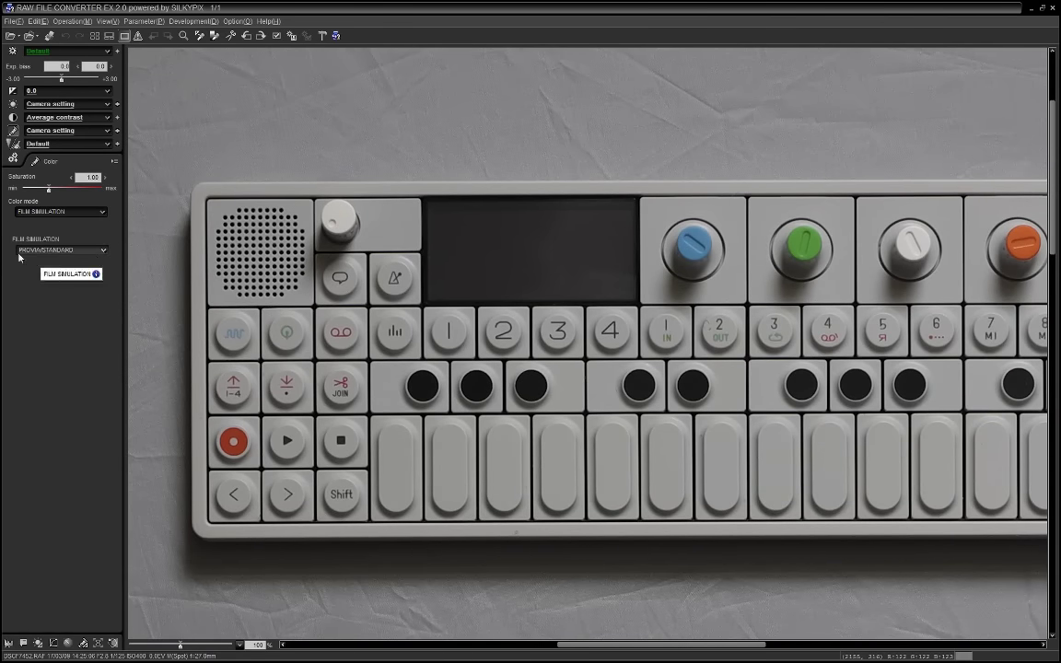
click(87, 211)
click(102, 229)
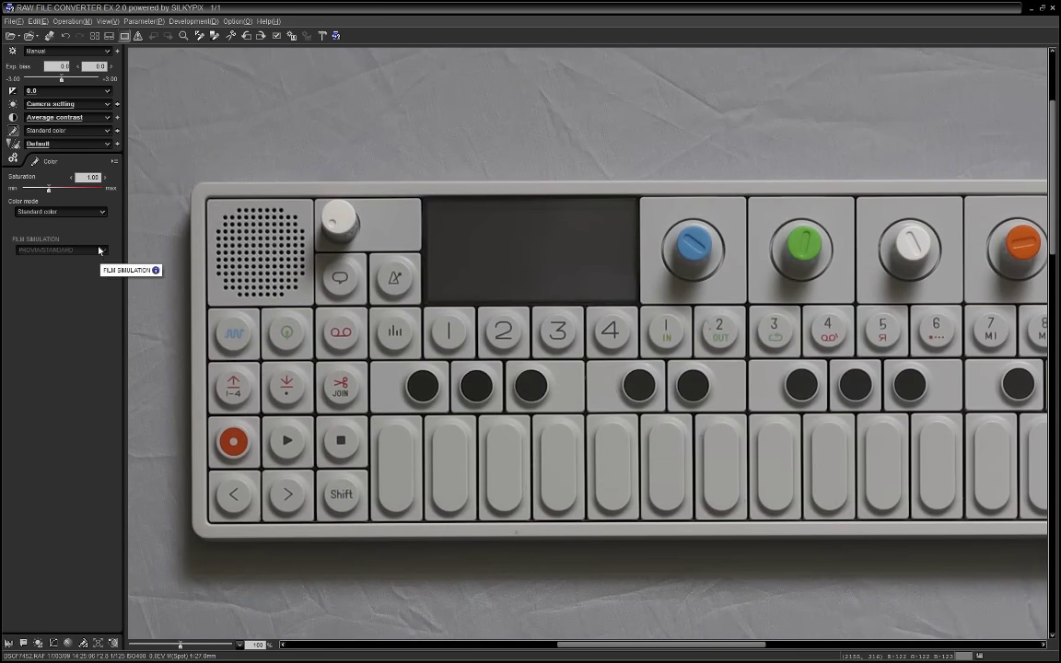
double_click(944, 8)
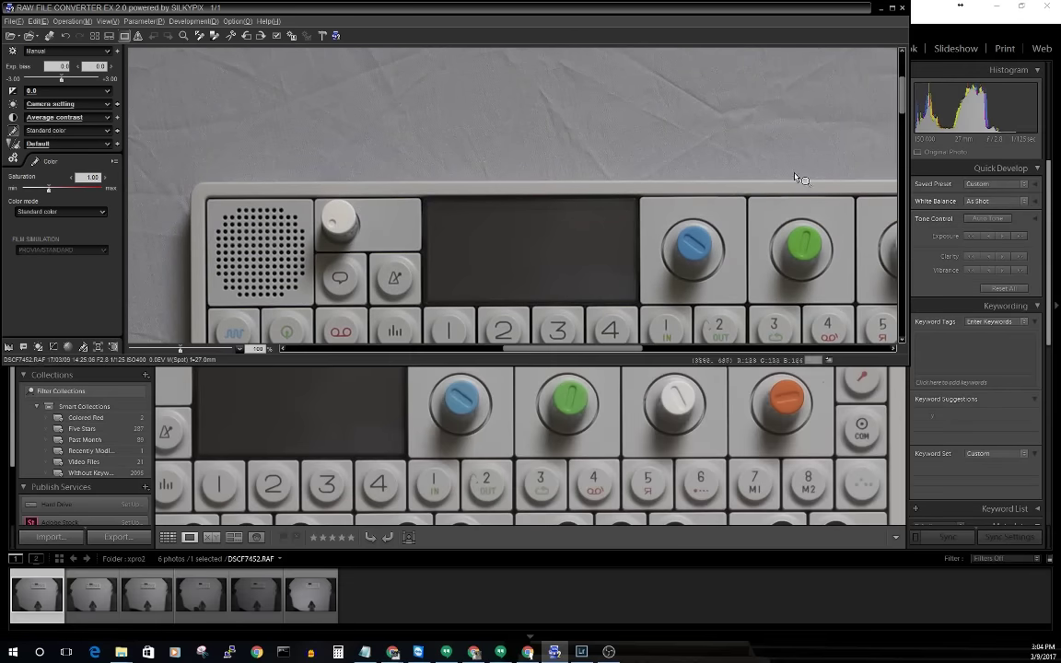
drag(710, 16, 482, 22)
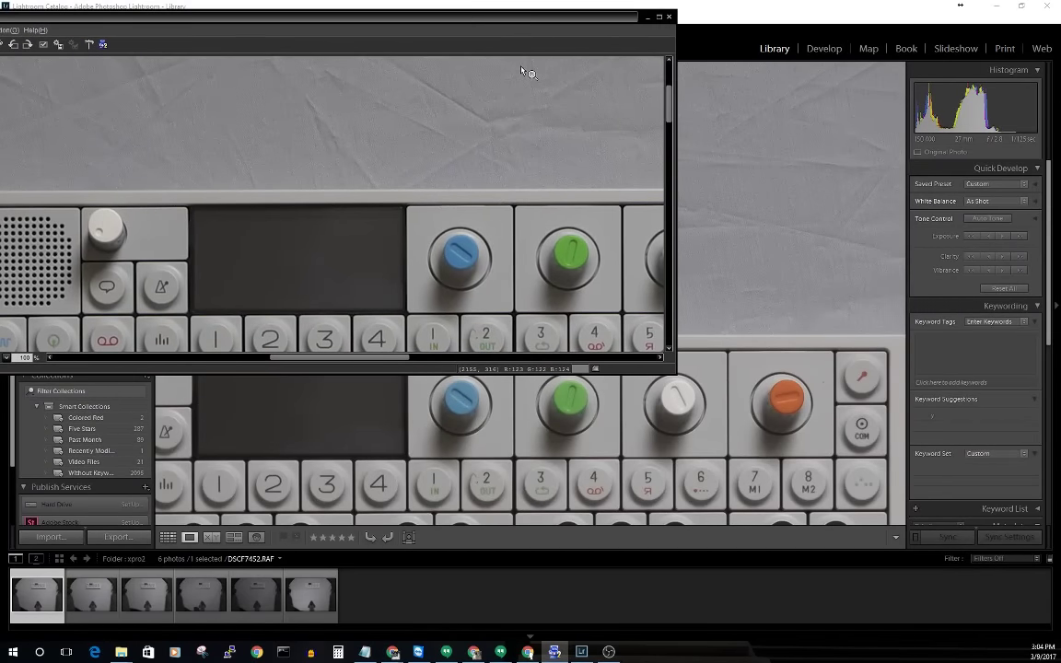
double_click(246, 25)
drag(552, 268, 362, 348)
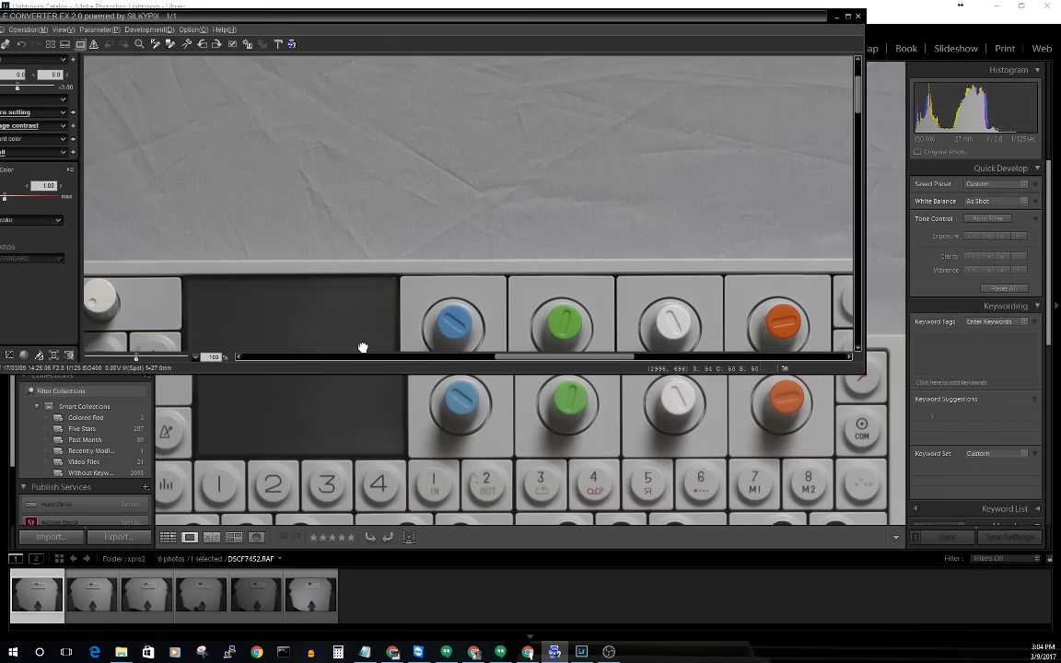
double_click(411, 25)
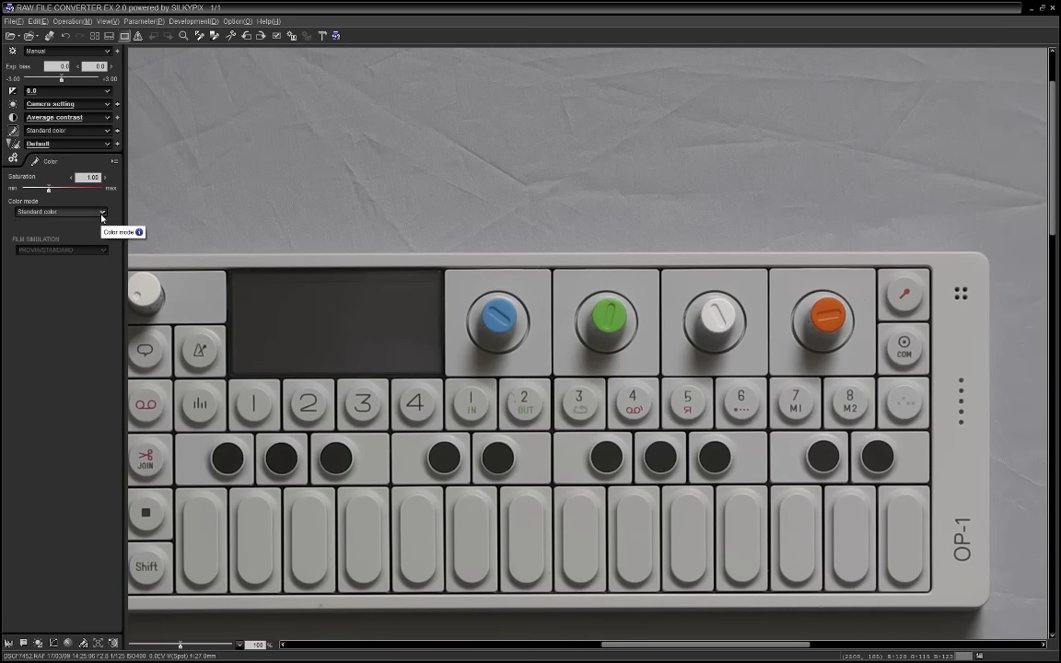
Step: Switch Color mode to FILM SIMULATION, try CLASSIC CHROME, then settle on ASTIA/SOFT
click(102, 212)
click(55, 232)
click(103, 249)
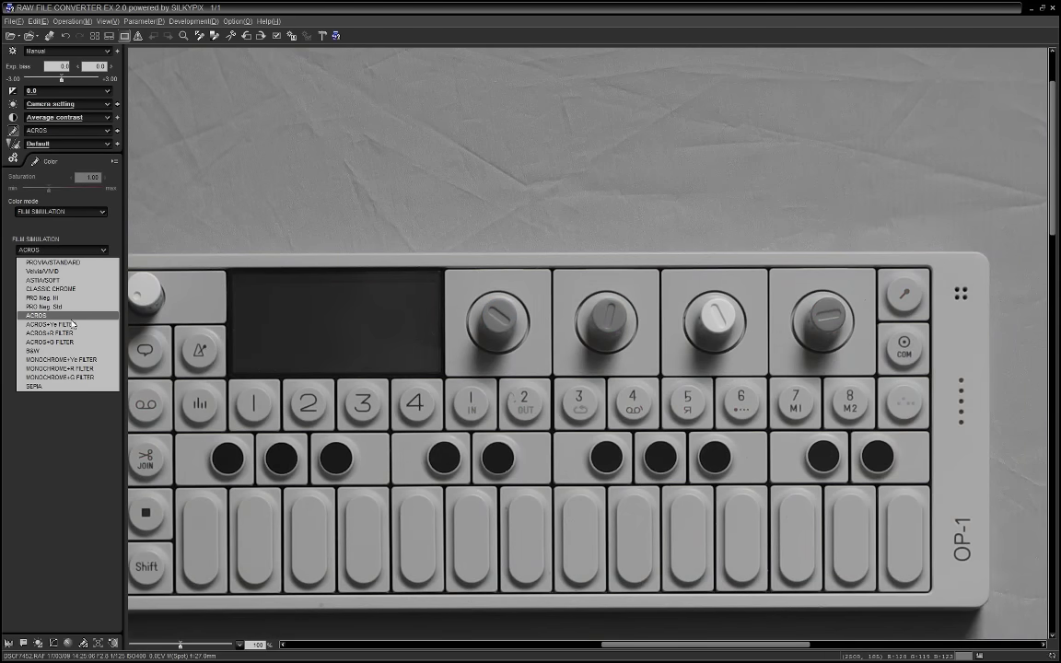
click(67, 289)
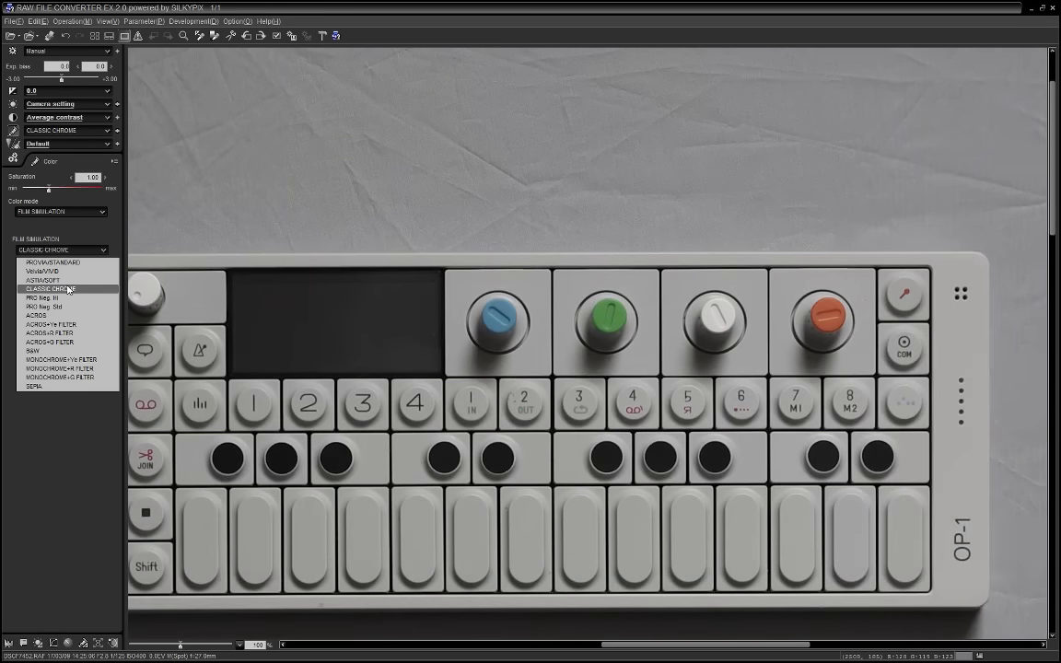
click(67, 280)
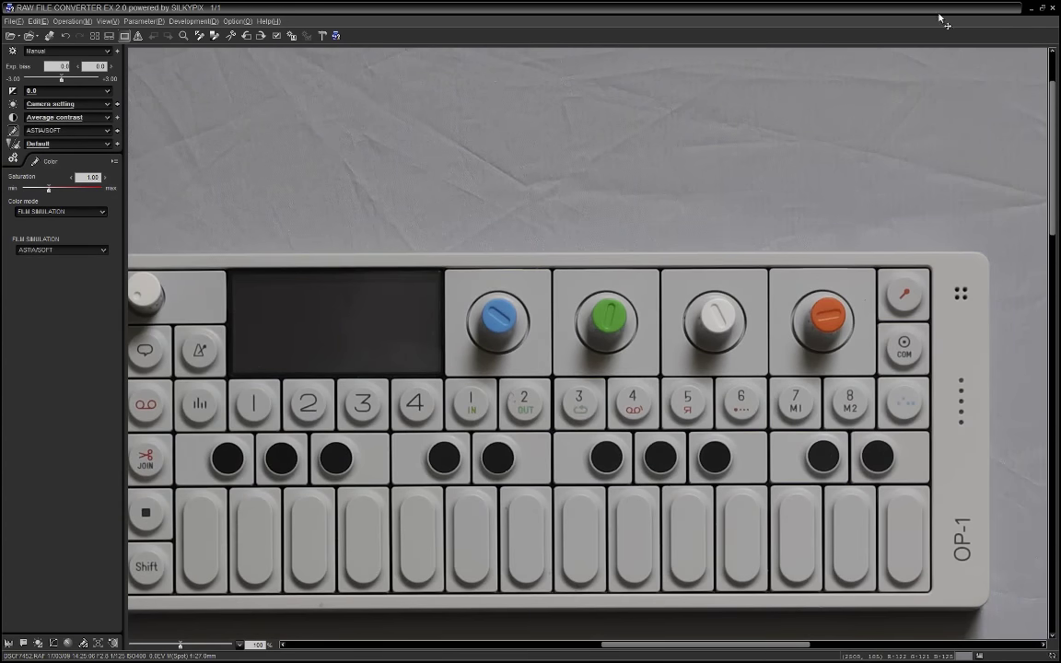